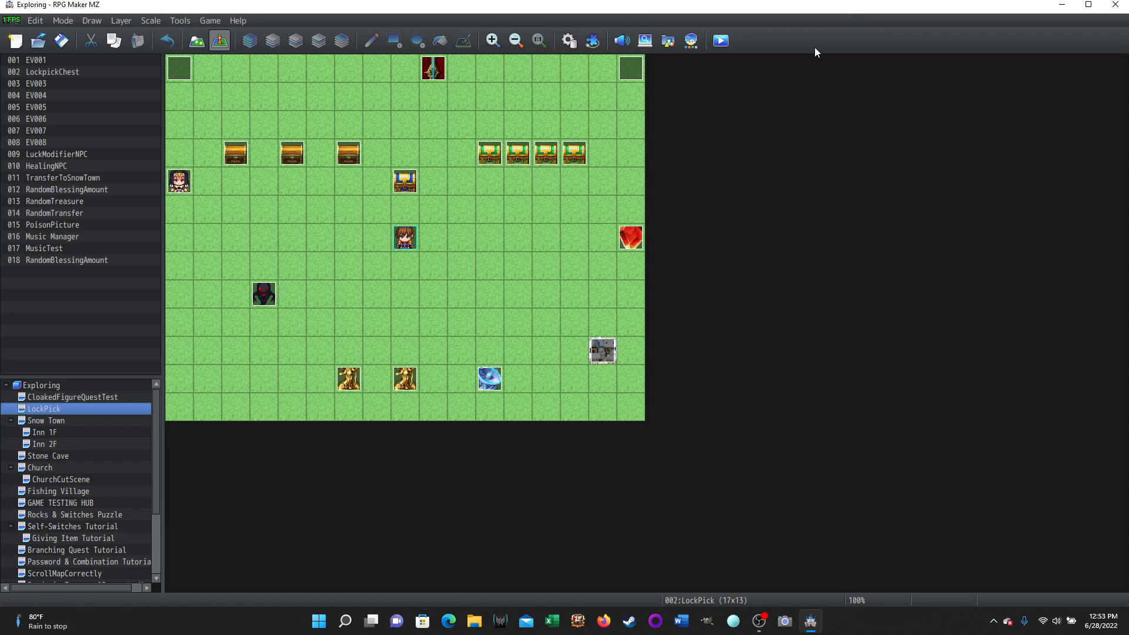
Step: Launch a playtest of the Exploring project and start a new game
left_click(721, 40)
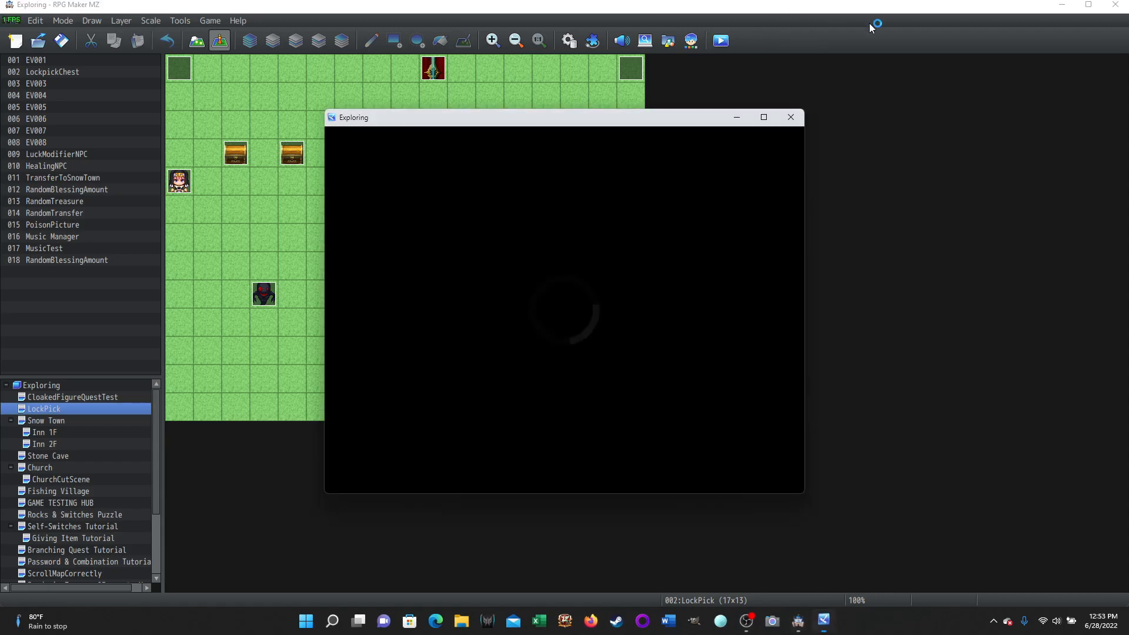
key("Up")
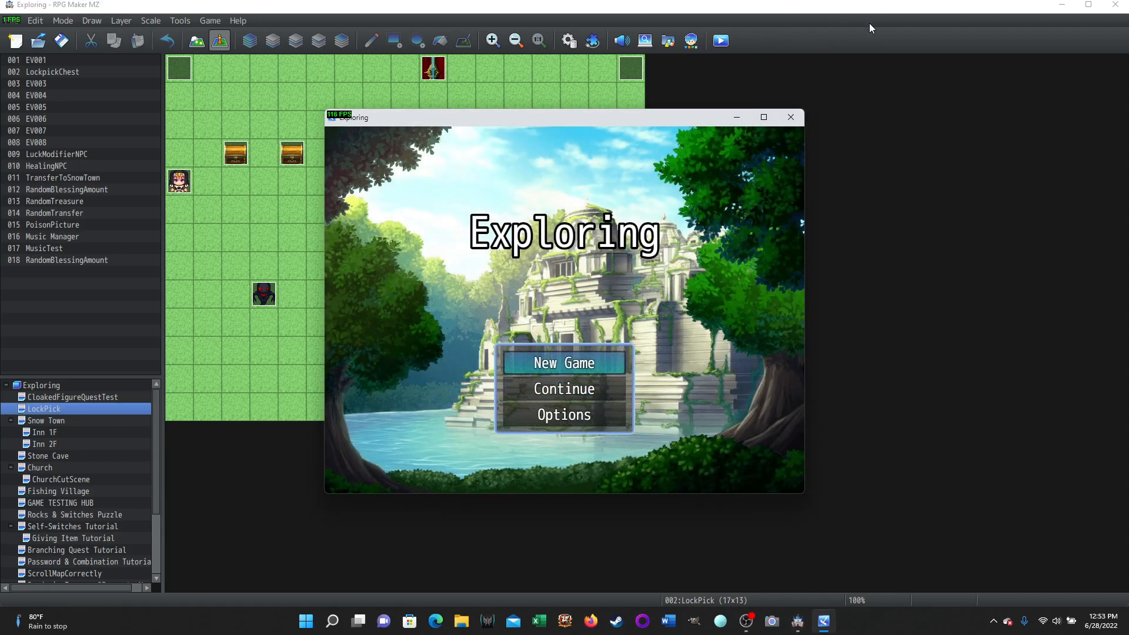
key("Return")
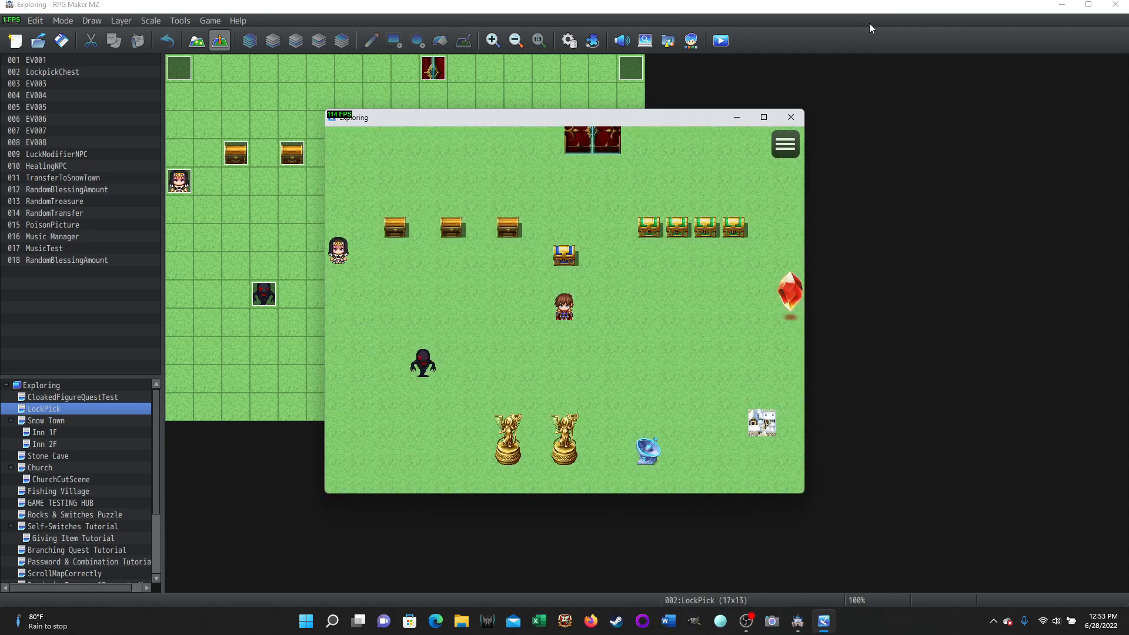
Step: Walk to the blue-trimmed chest above the starting position and collect its lockpicks
key("Left")
key("Left")
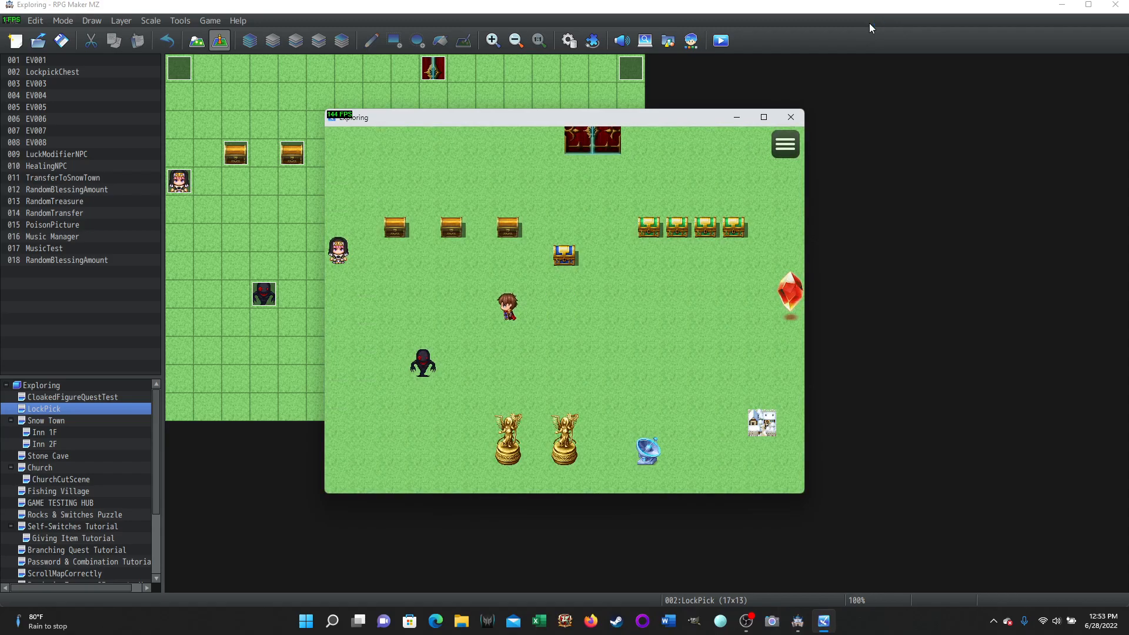
key("Right")
key("Right")
key("Up")
key("Return")
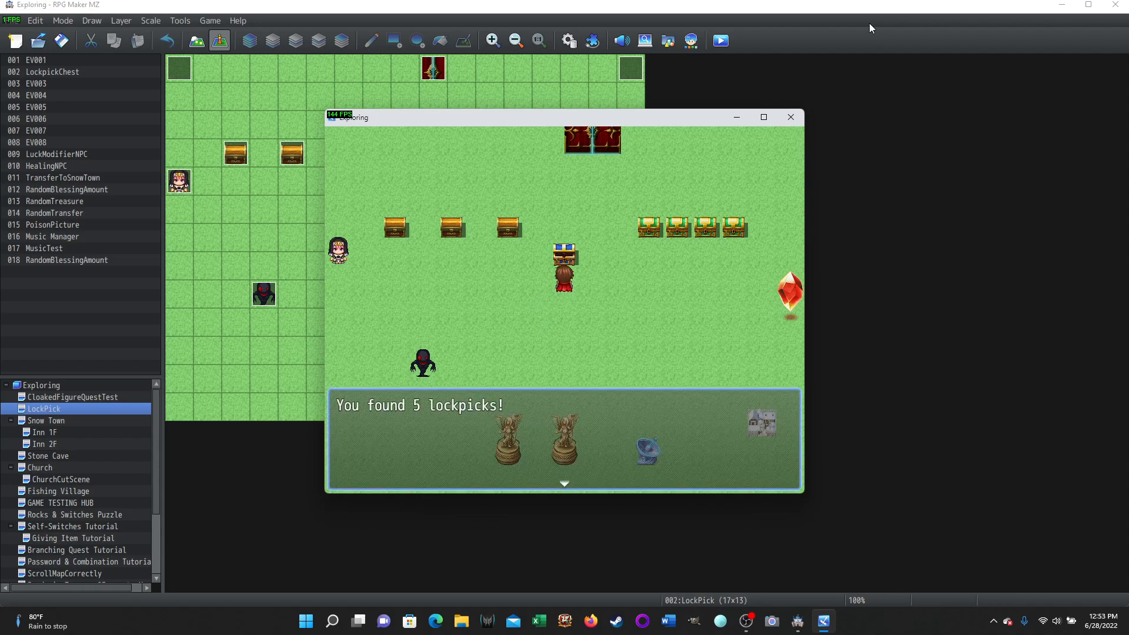
key("Return")
Step: Walk to the nearest locked golden chest and repeat the lockpicking skill check until its contents are collected
key("Left")
key("Left")
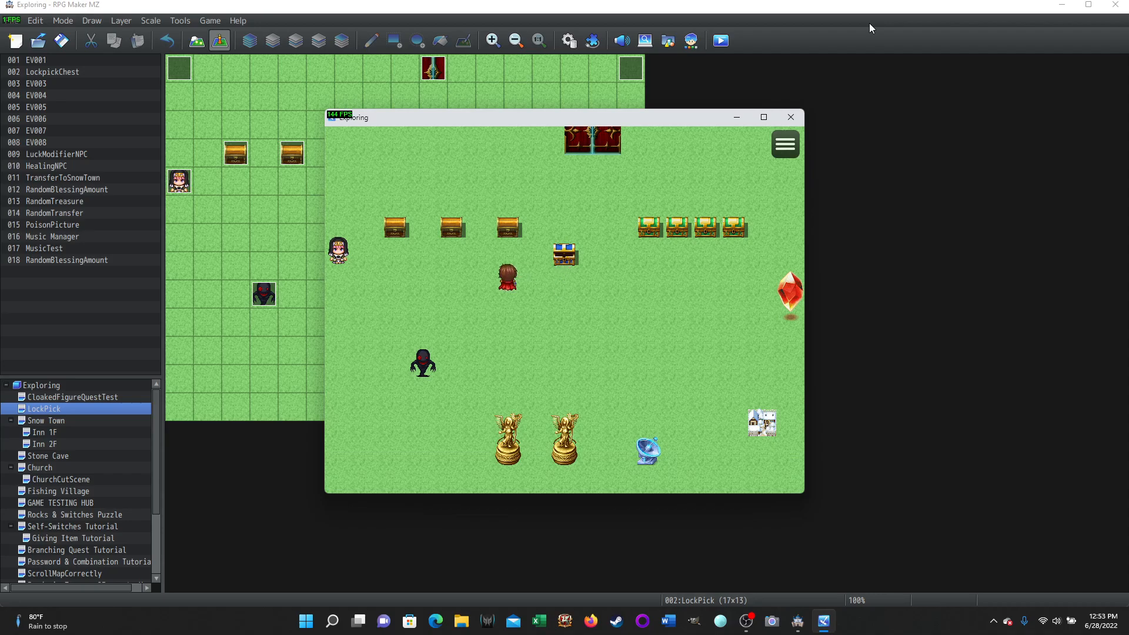
key("Up")
key("Return")
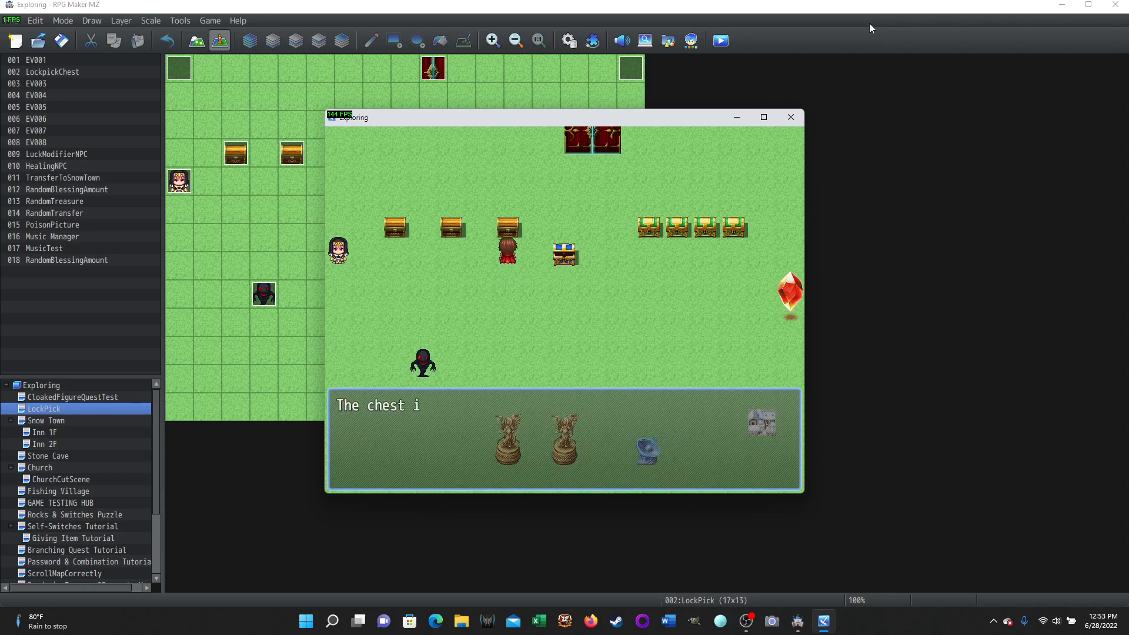
key("Return")
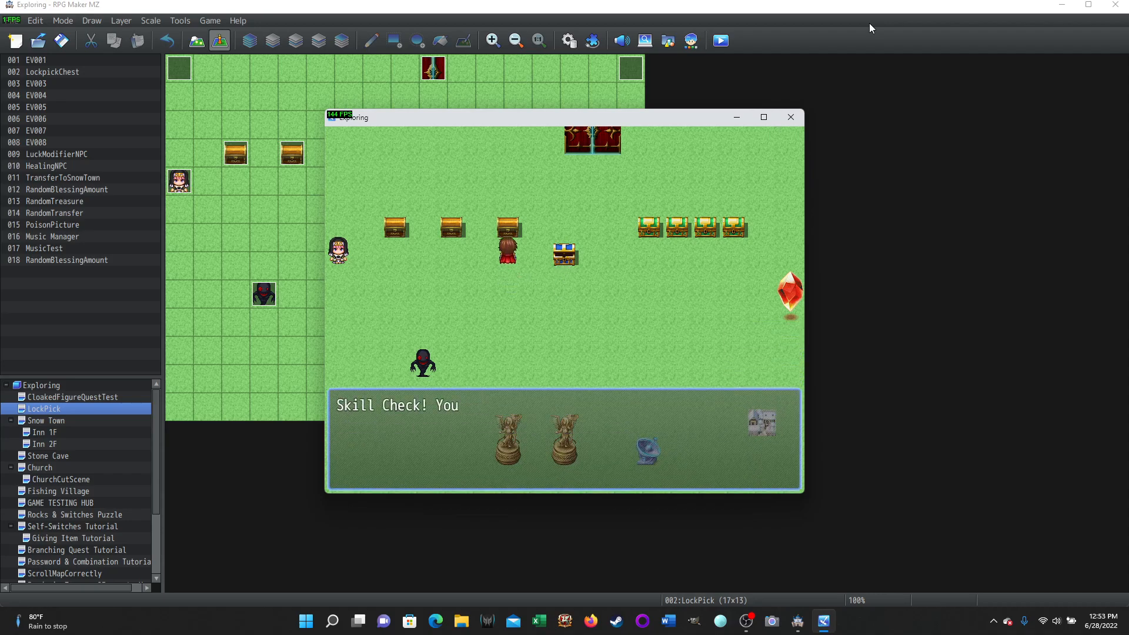
key("Return")
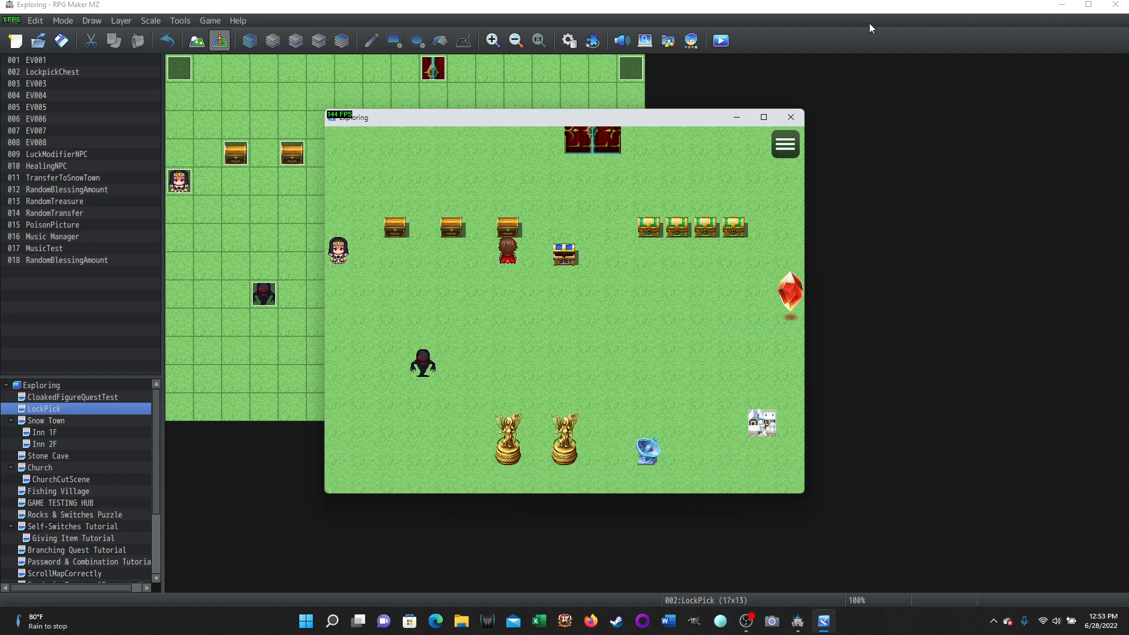
key("Return")
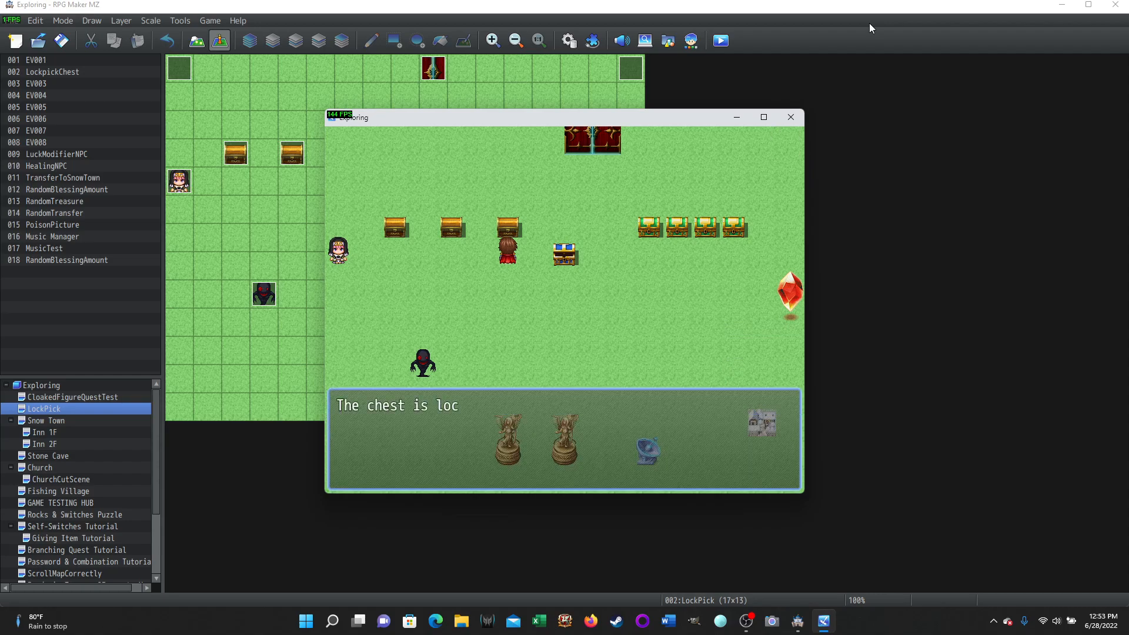
key("Return")
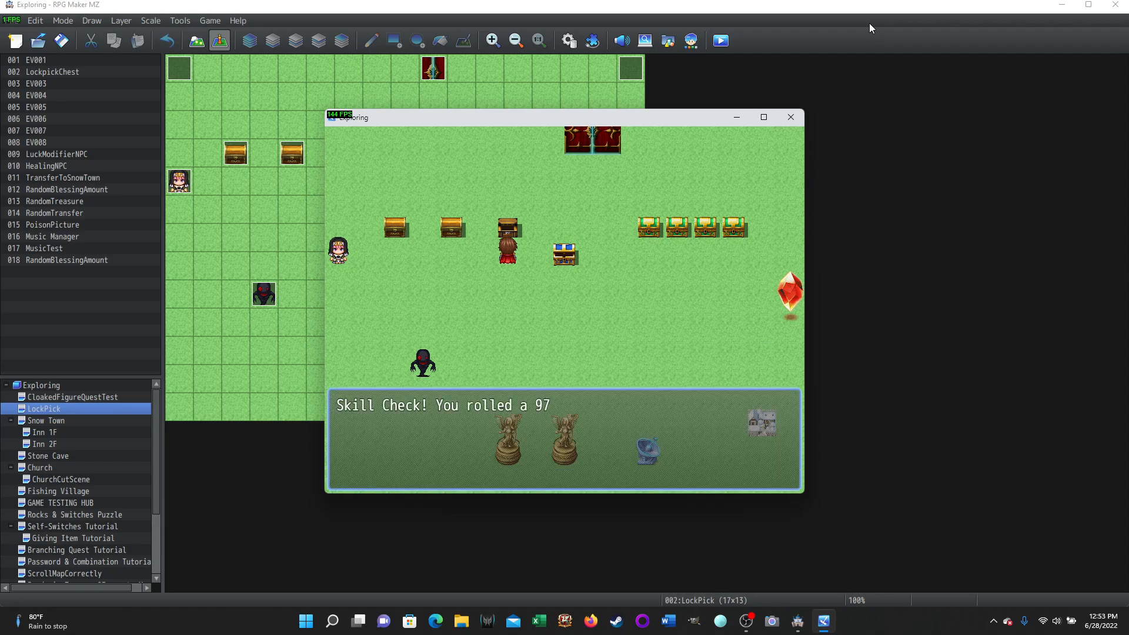
key("Return")
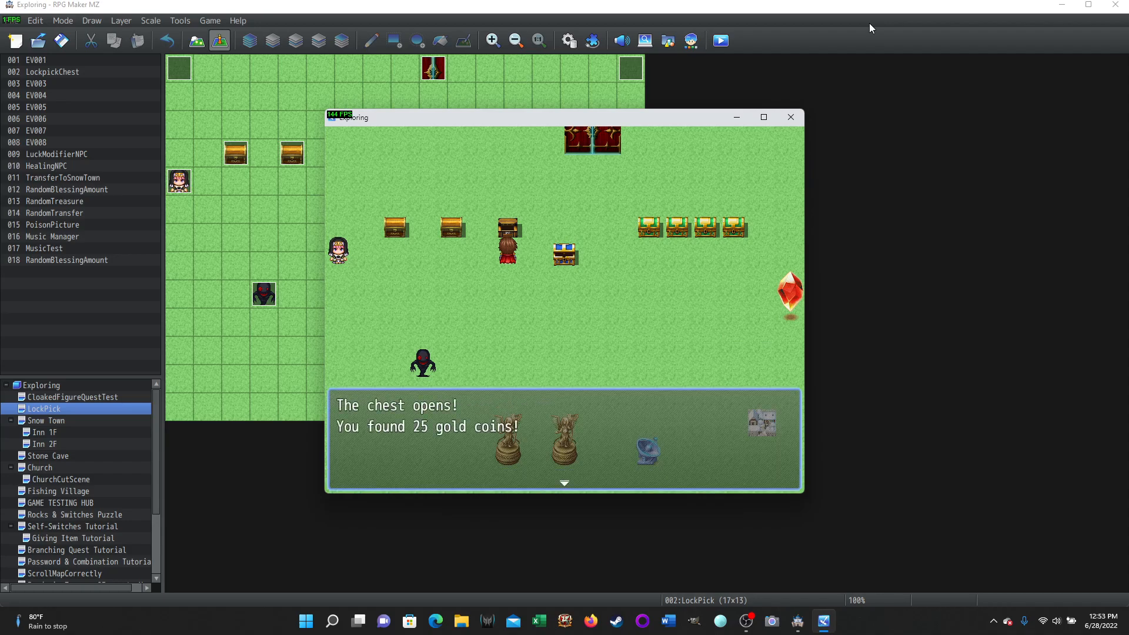
key("Return")
Step: Attempt the lockpicking skill check on the middle golden chest and go through its trap and chest messages
key("Left")
key("Left")
key("Up")
key("Return")
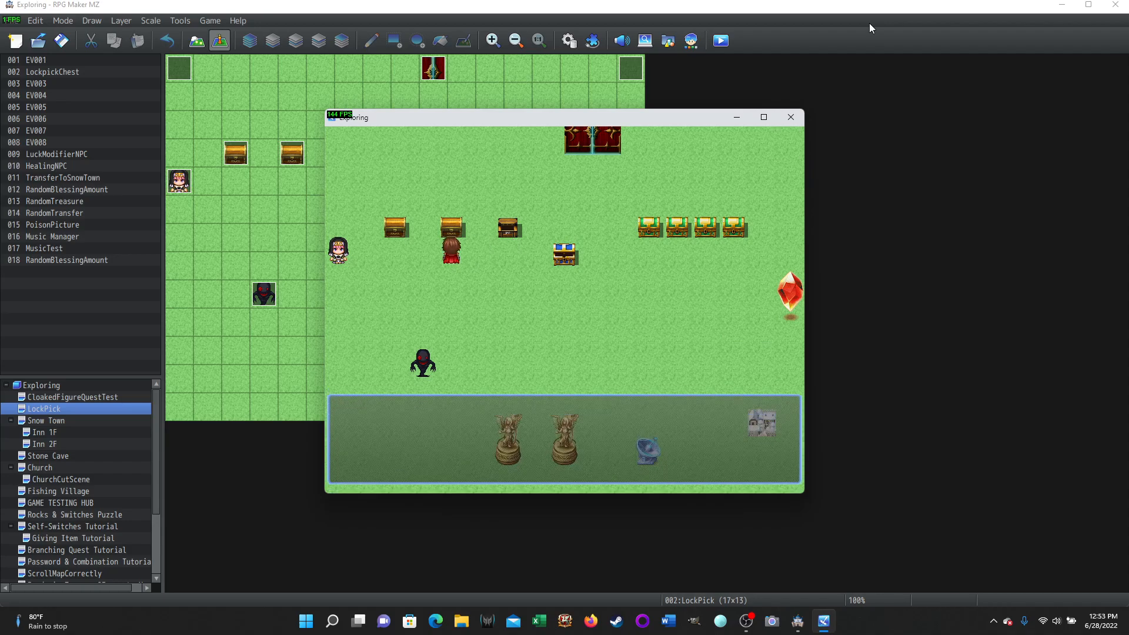
key("Return")
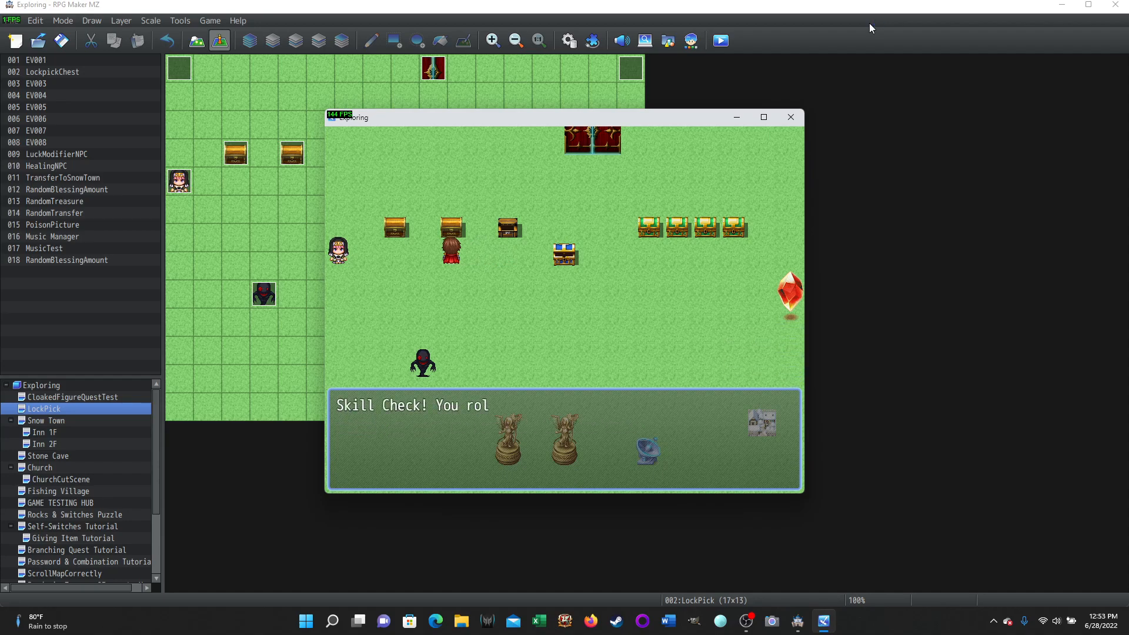
key("Return")
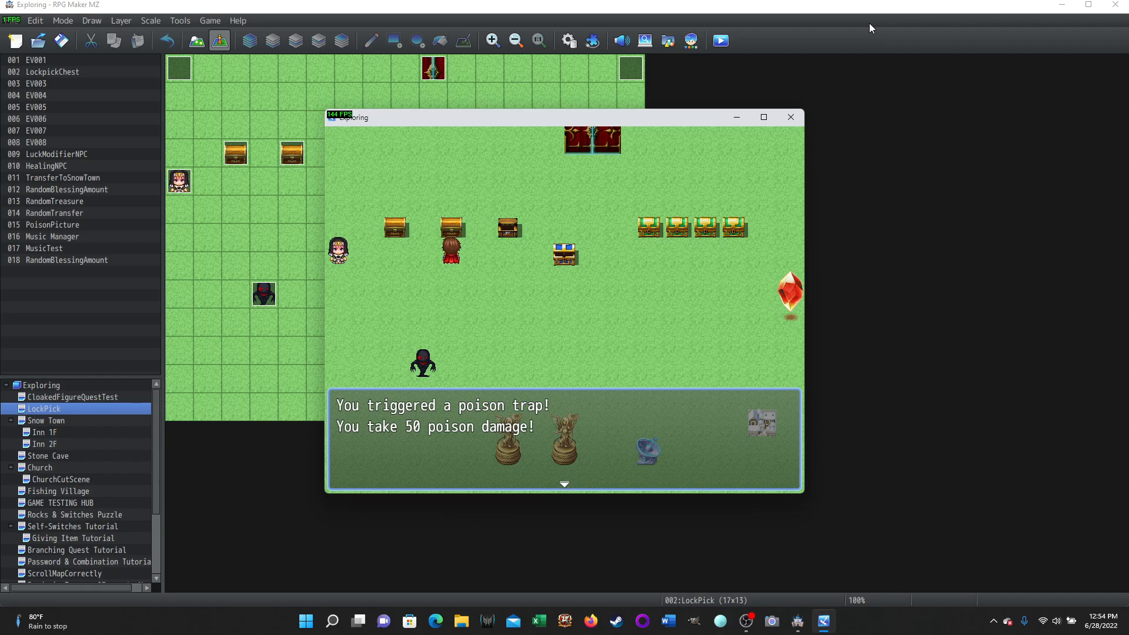
key("Return")
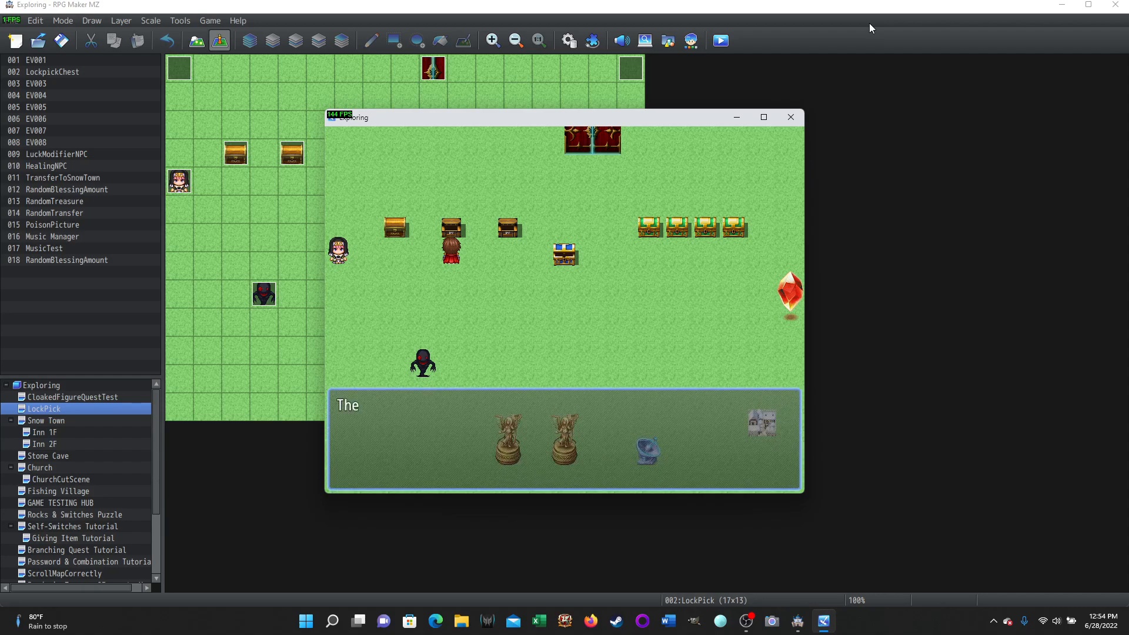
key("Return")
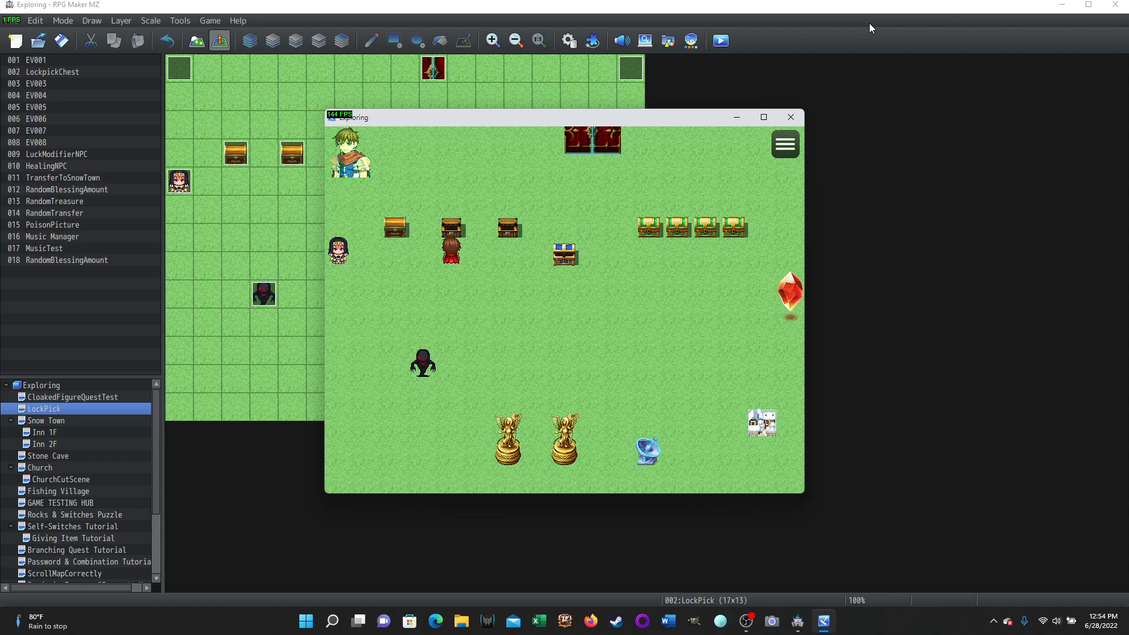
Step: Check the party's conditions in the game menu and talk to the Mysterious Nun to heal Reid's poison
key("Escape")
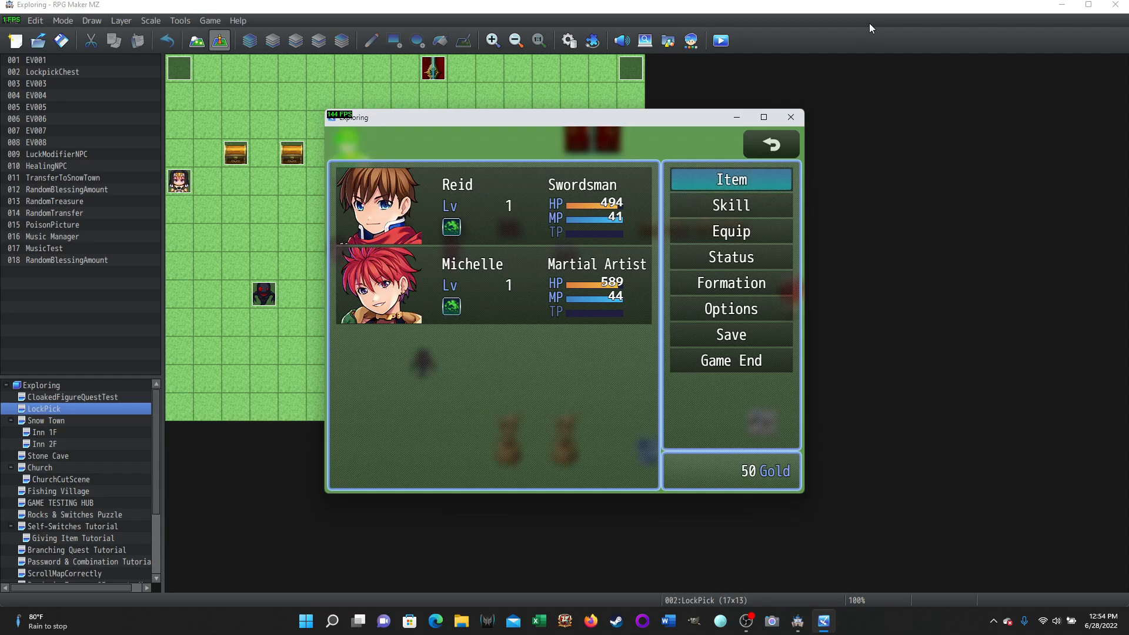
key("Escape")
key("Left")
key("Left")
key("Left")
key("Return")
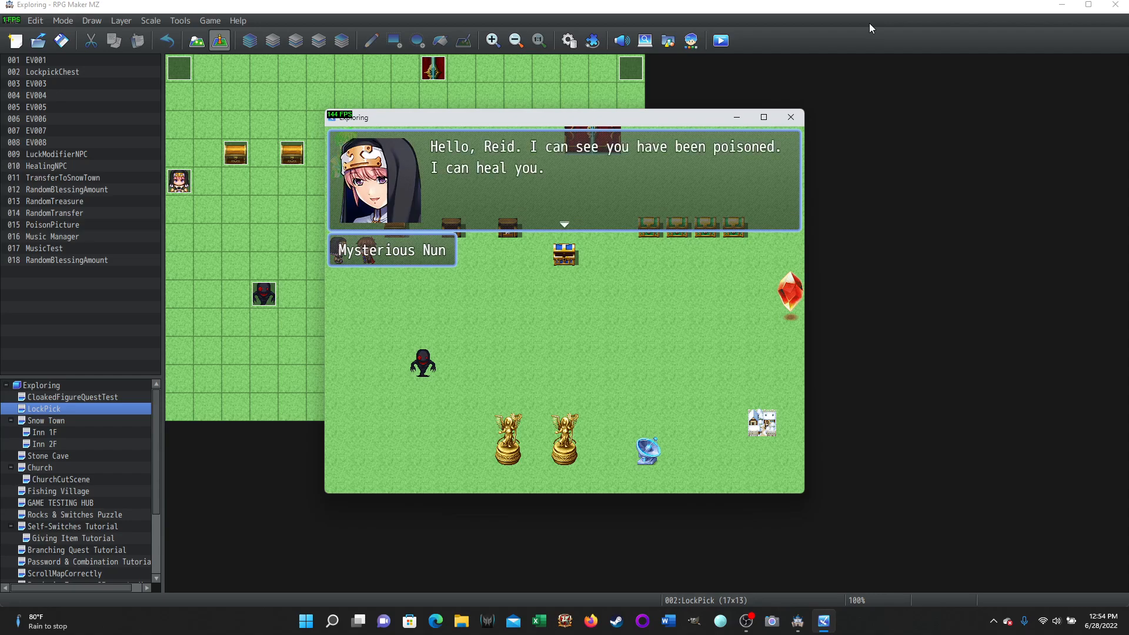
key("Return")
key("Return")
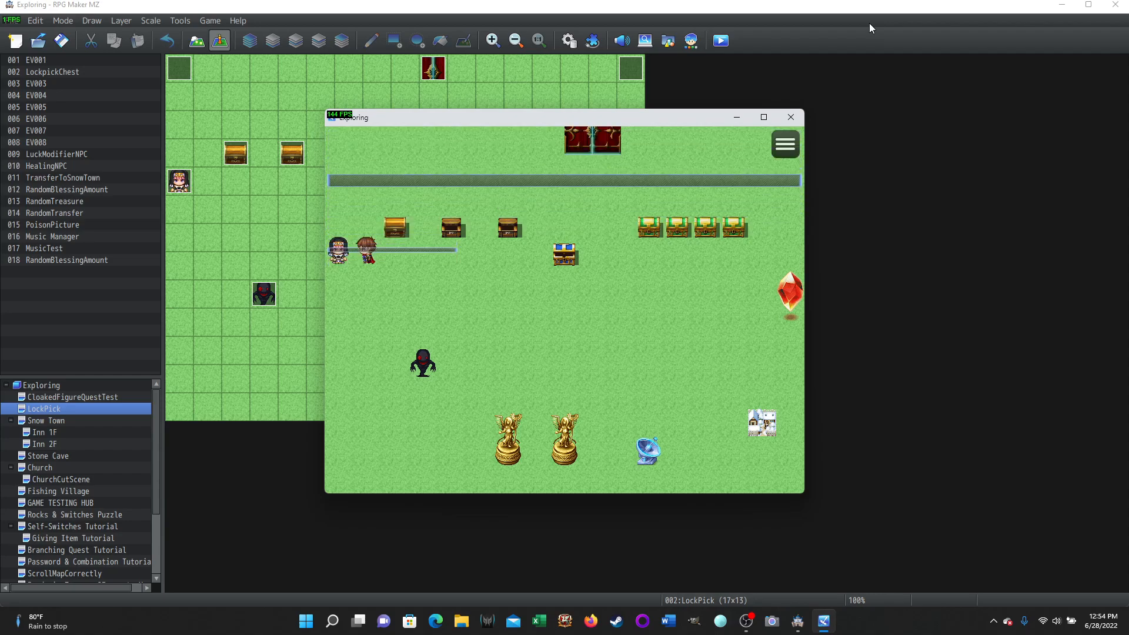
Step: Step away from the nun and check the party's poison states in the game menu
key("Right")
key("Right")
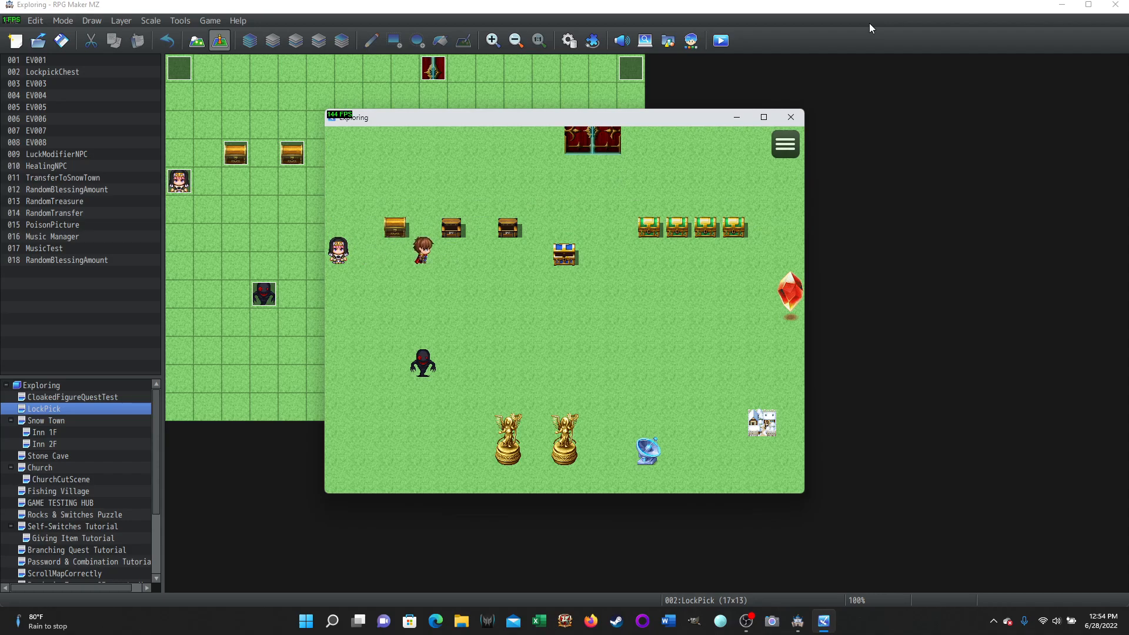
key("Escape")
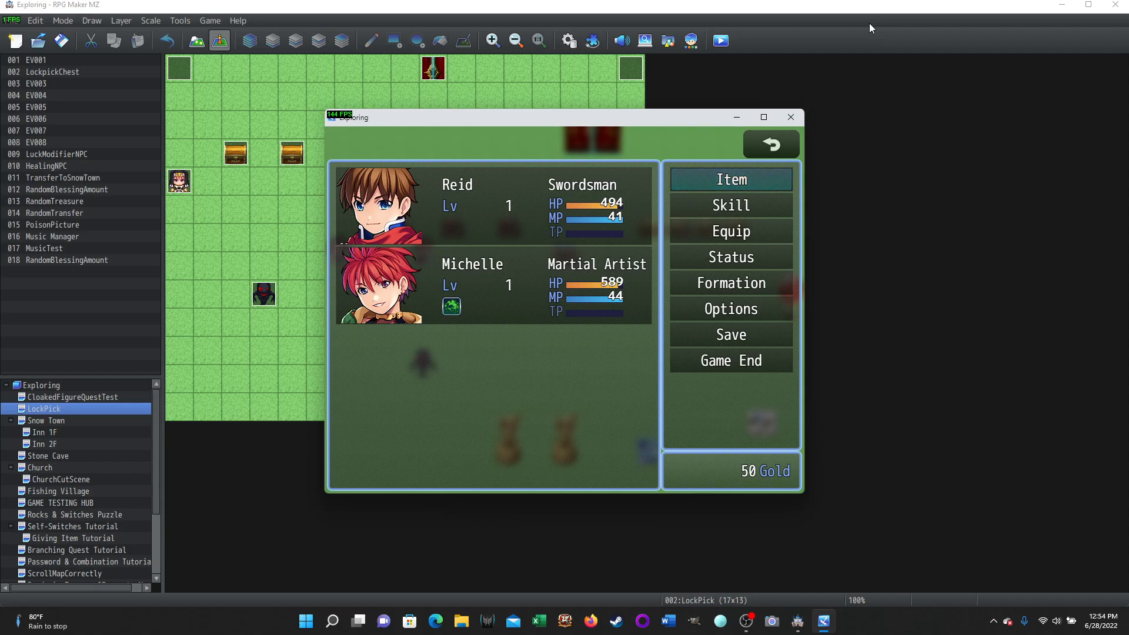
key("Escape")
Step: Talk to the Mysterious Nun again to test her dialogue when Reid is not poisoned
key("Left")
key("Left")
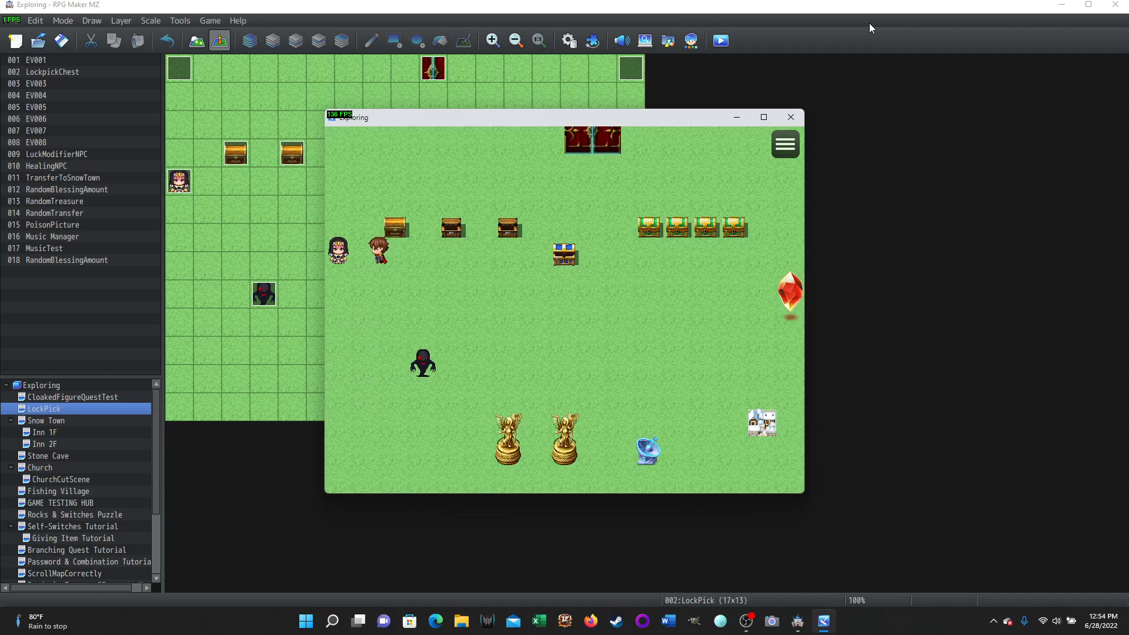
key("Return")
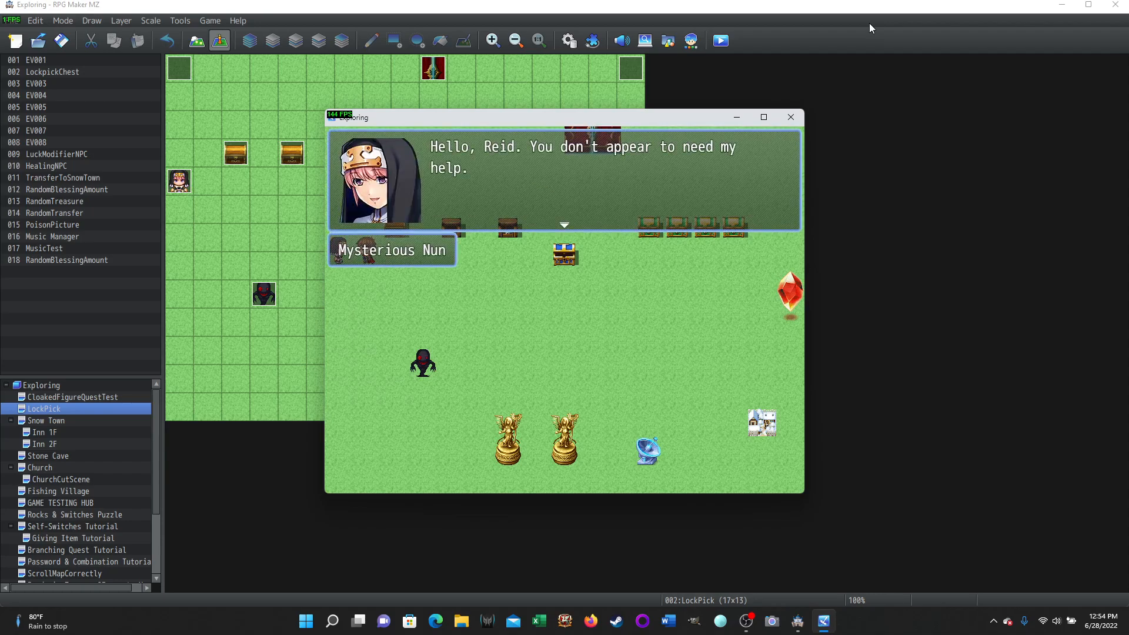
key("Return")
key("Right")
key("Right")
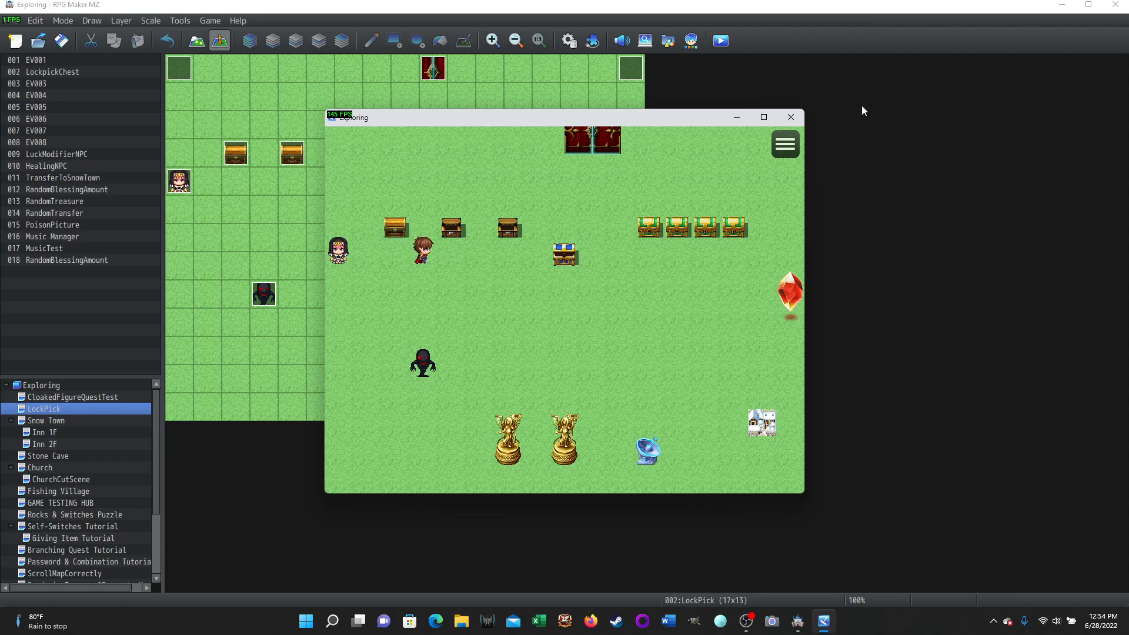
Step: End the playtest and open the PoisonPicture event in the upper-left corner of the LockPick map
left_click(791, 117)
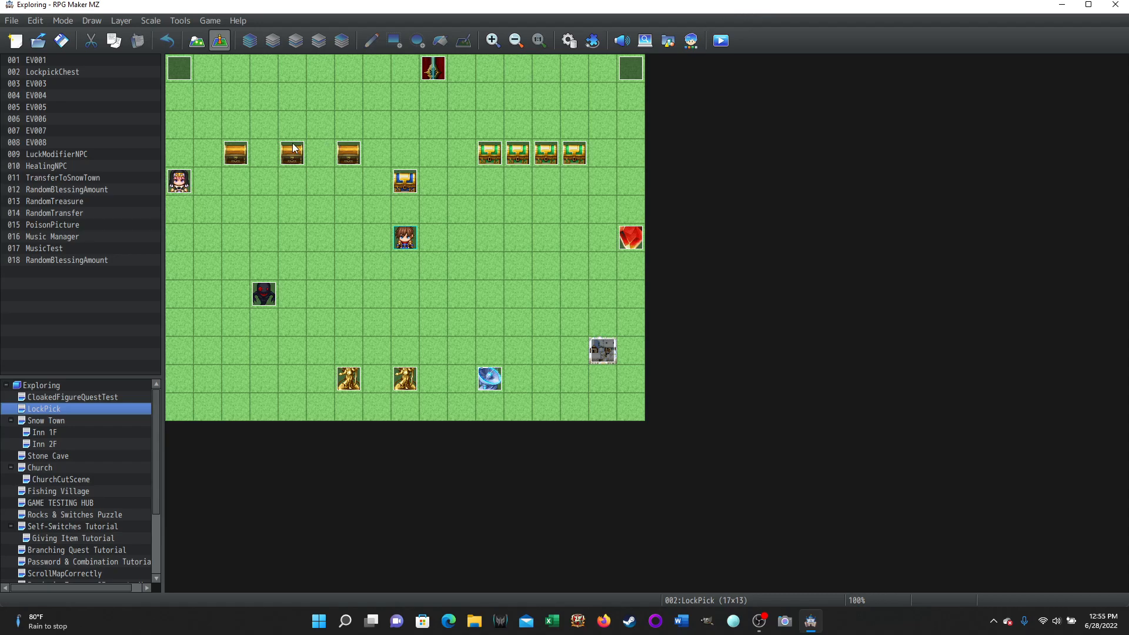
double_click(181, 73)
double_click(177, 66)
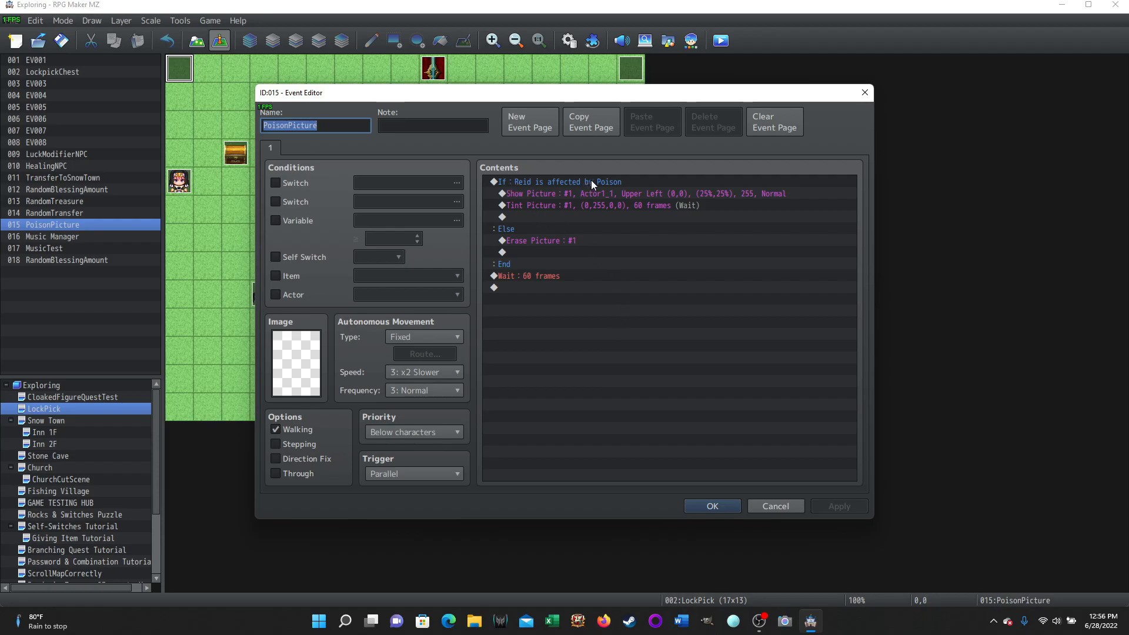
Step: Examine the PoisonPicture event's poison conditional branch, its Else branch and the closing Wait command
left_click(507, 184)
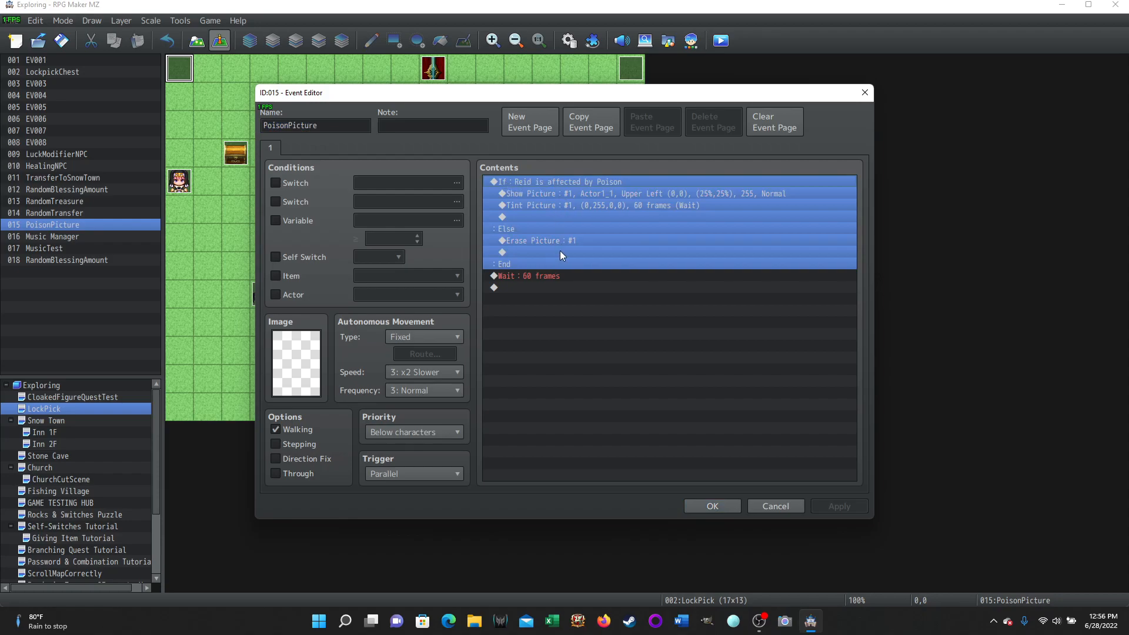
left_click(525, 292)
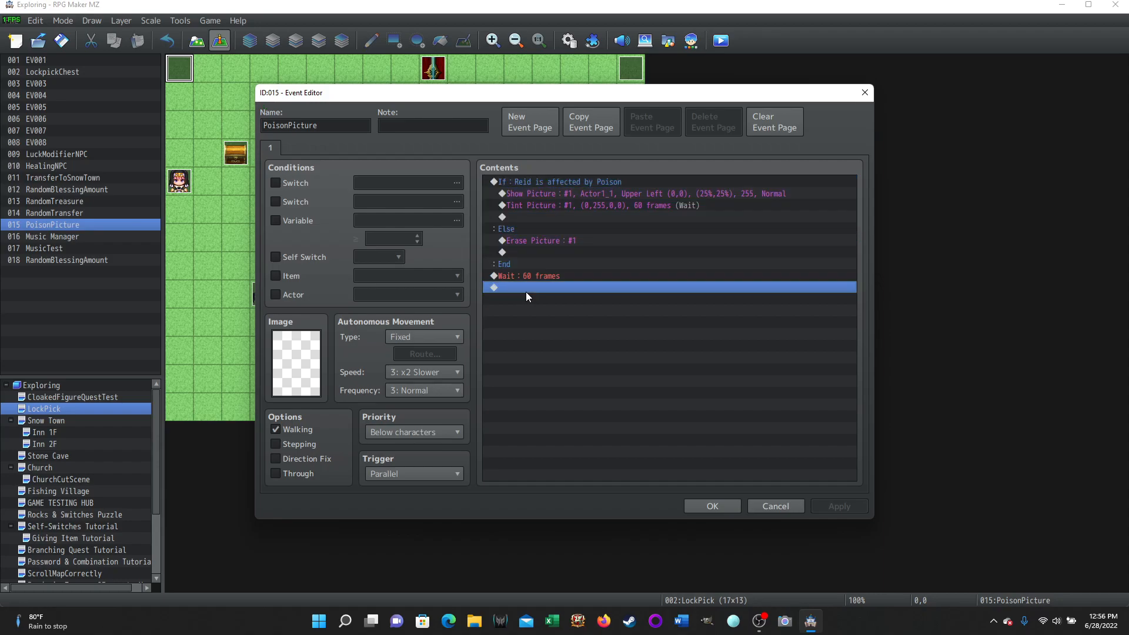
left_click(510, 232)
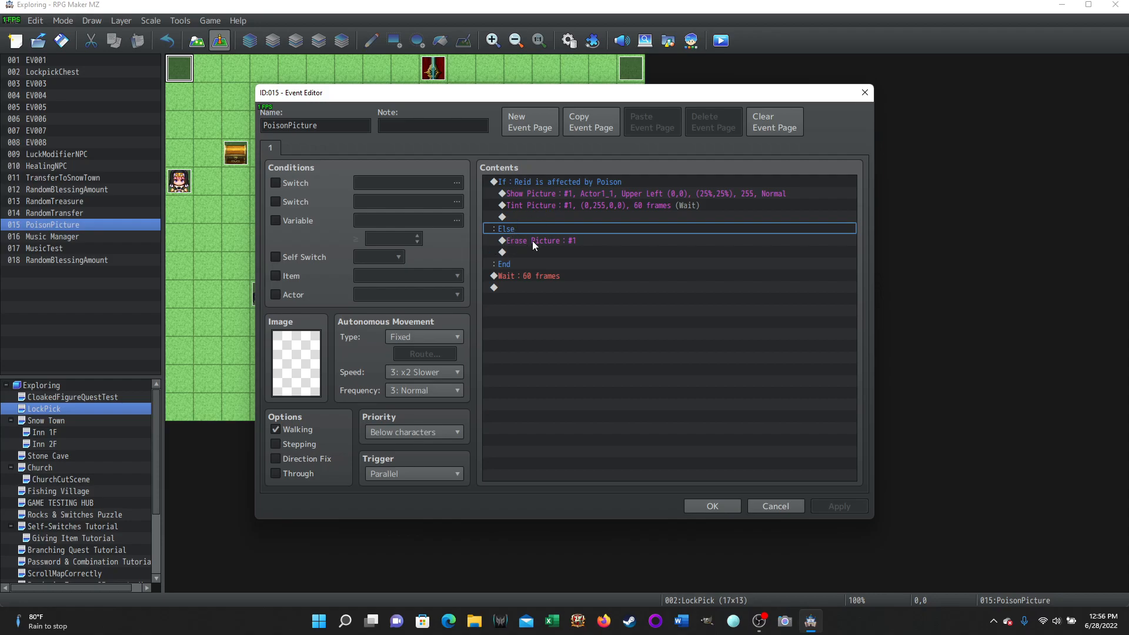
left_click(517, 277)
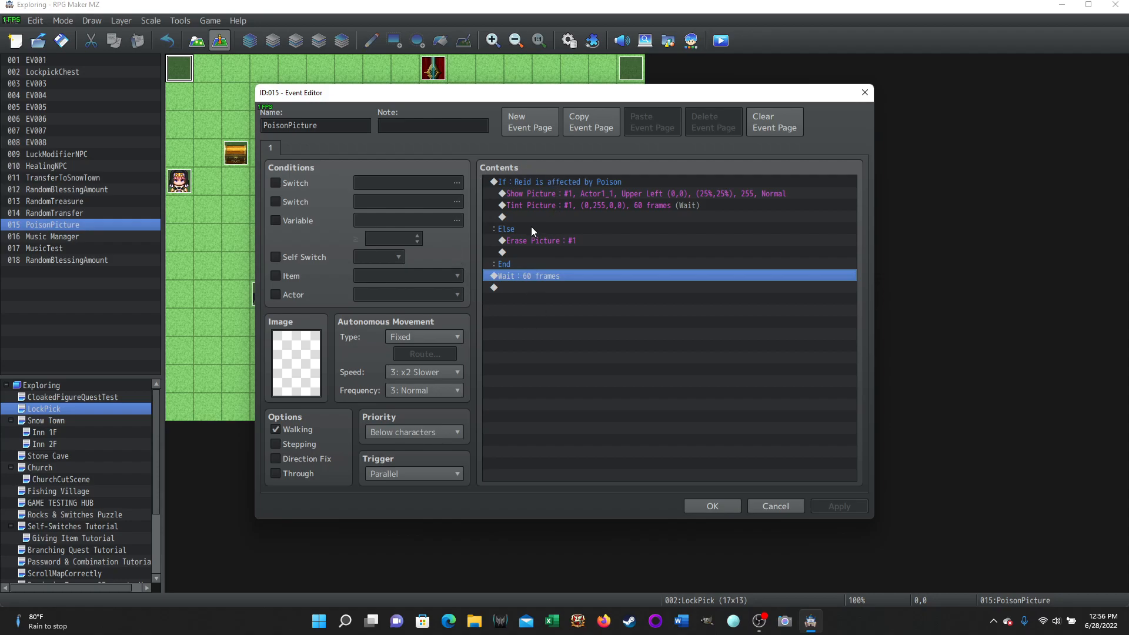
Step: Review the actor and state options of PoisonPicture's poison conditional branch, closing it without saving changes
right_click(528, 182)
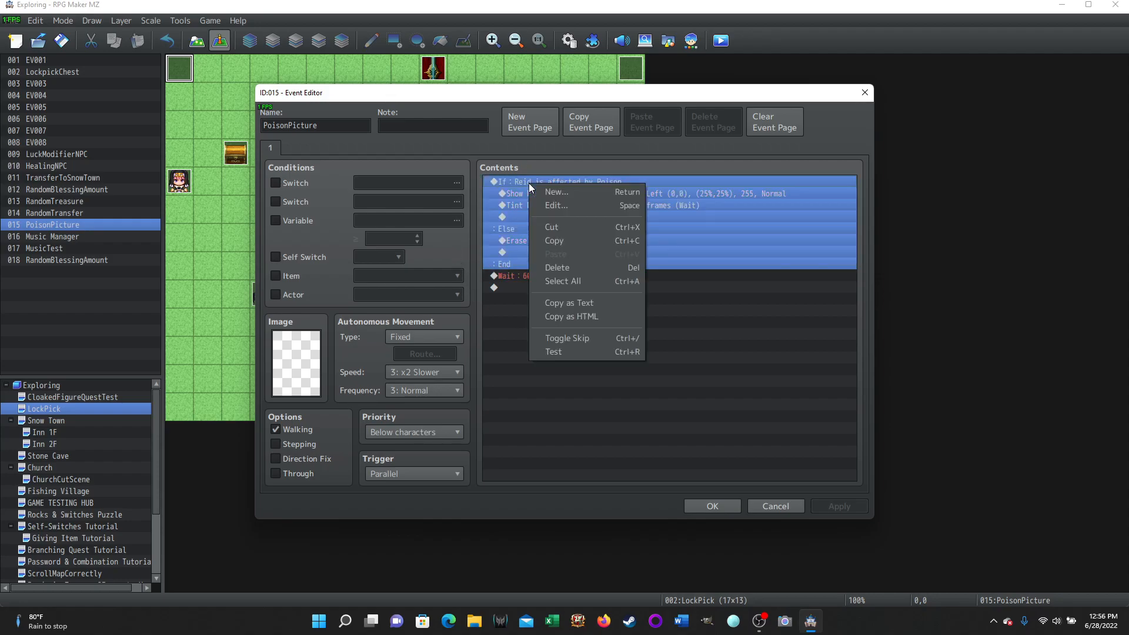
left_click(551, 209)
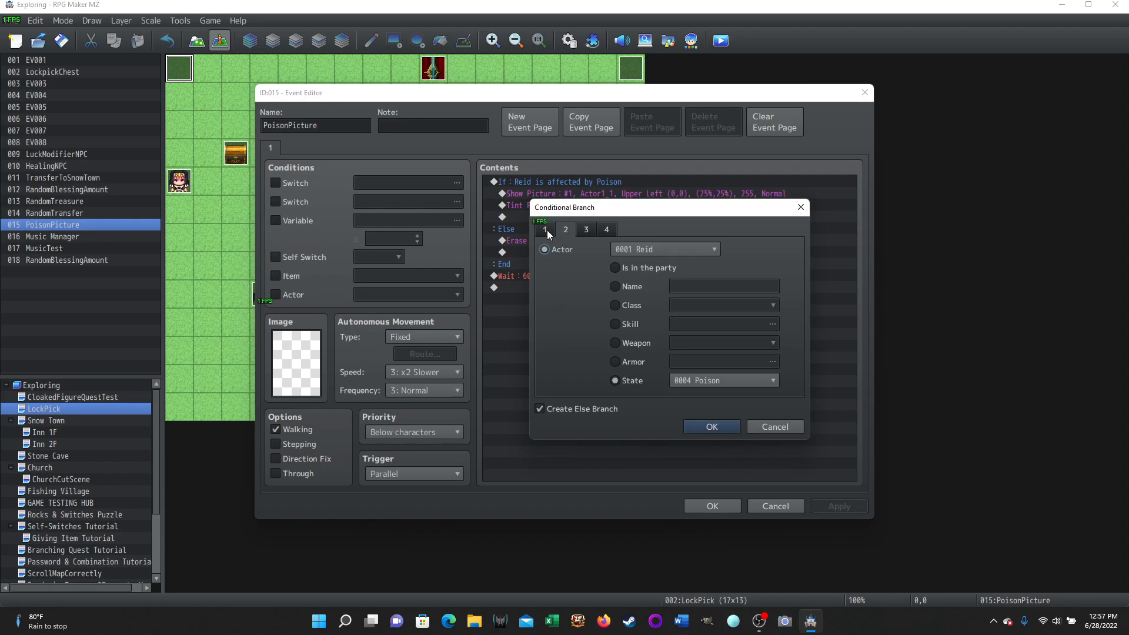
left_click(567, 231)
left_click(566, 229)
left_click(715, 249)
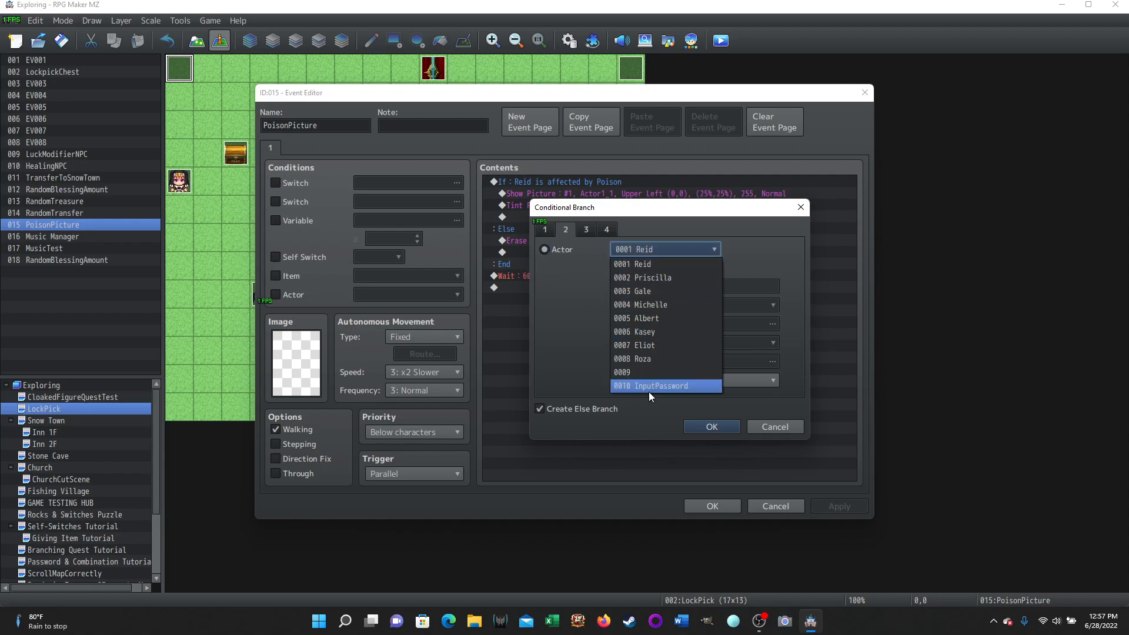
left_click(715, 249)
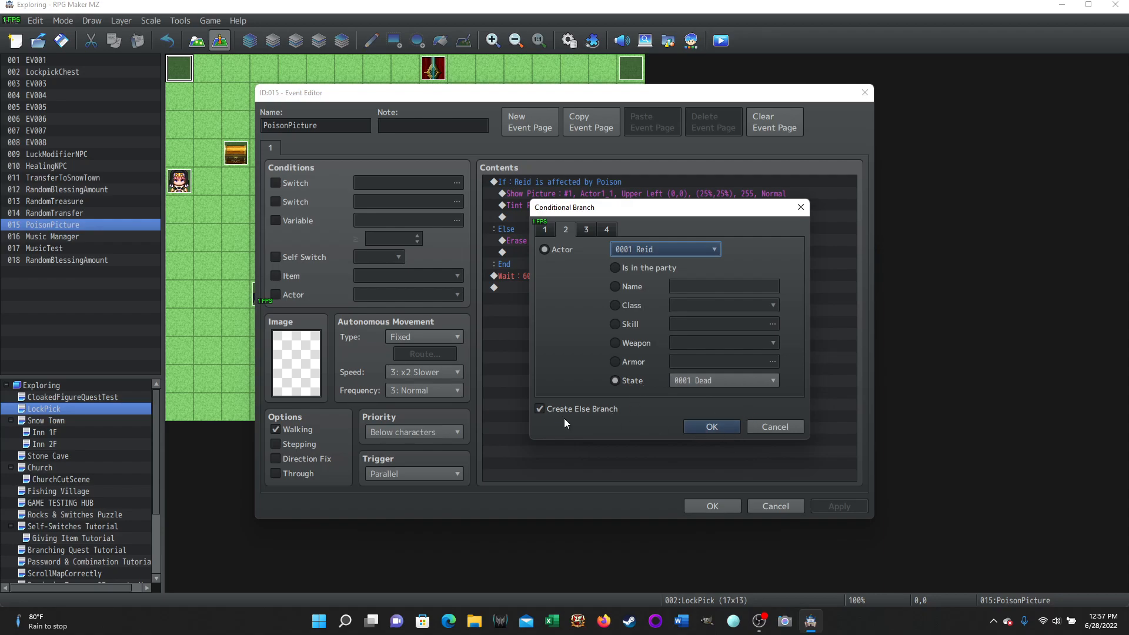
left_click(767, 423)
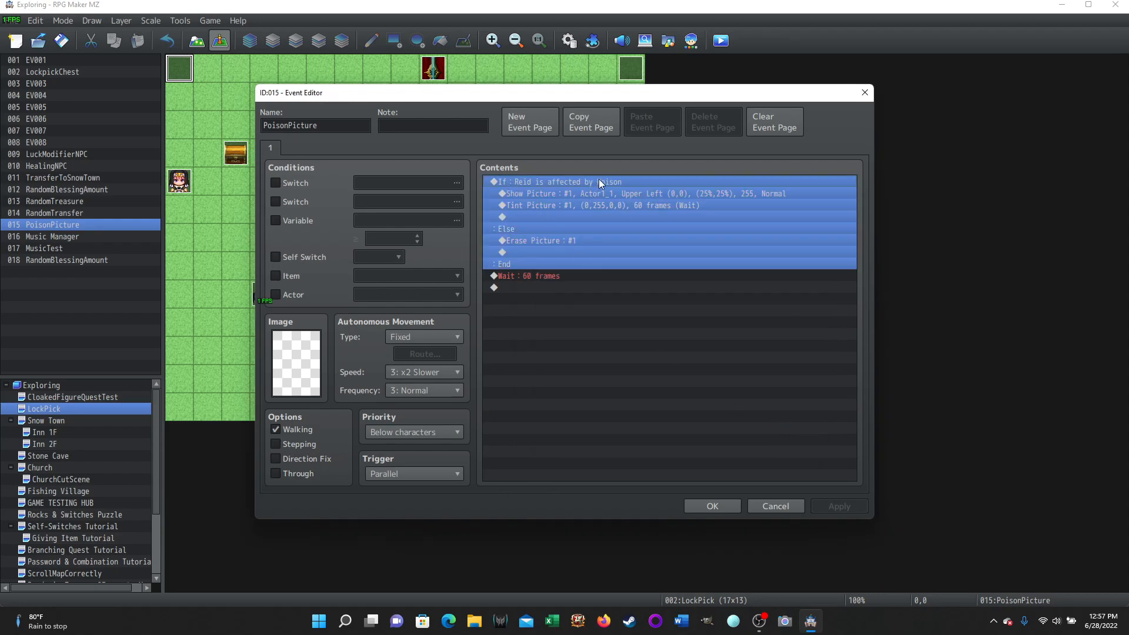
Step: Open the Show Picture command for editing and preview the available actor images, keeping Actor1_1
left_click(537, 194)
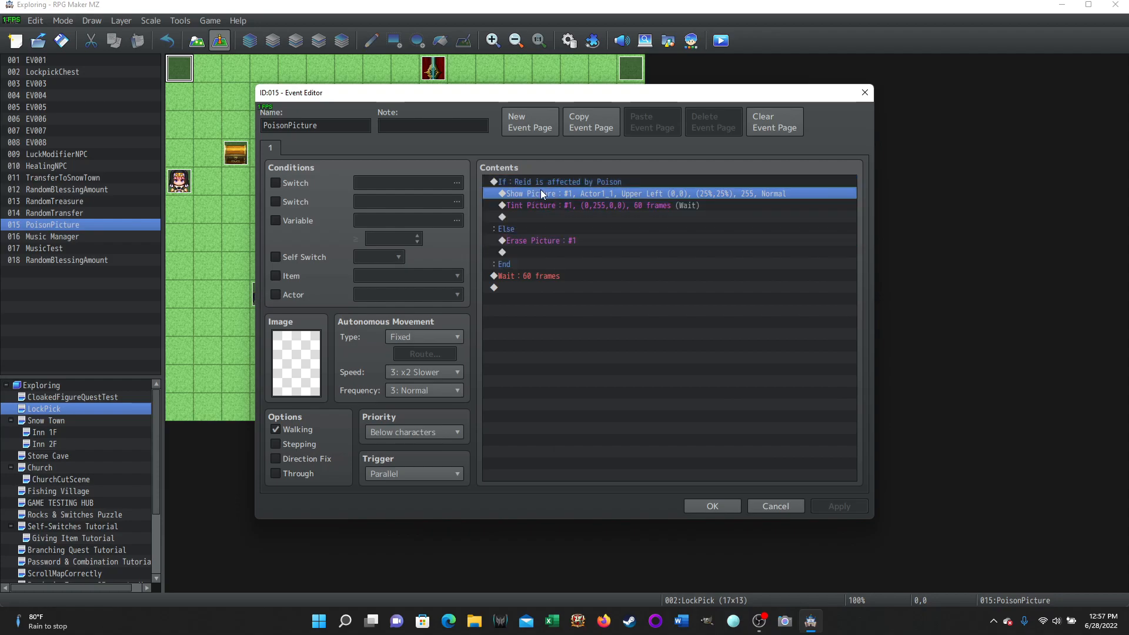
right_click(539, 195)
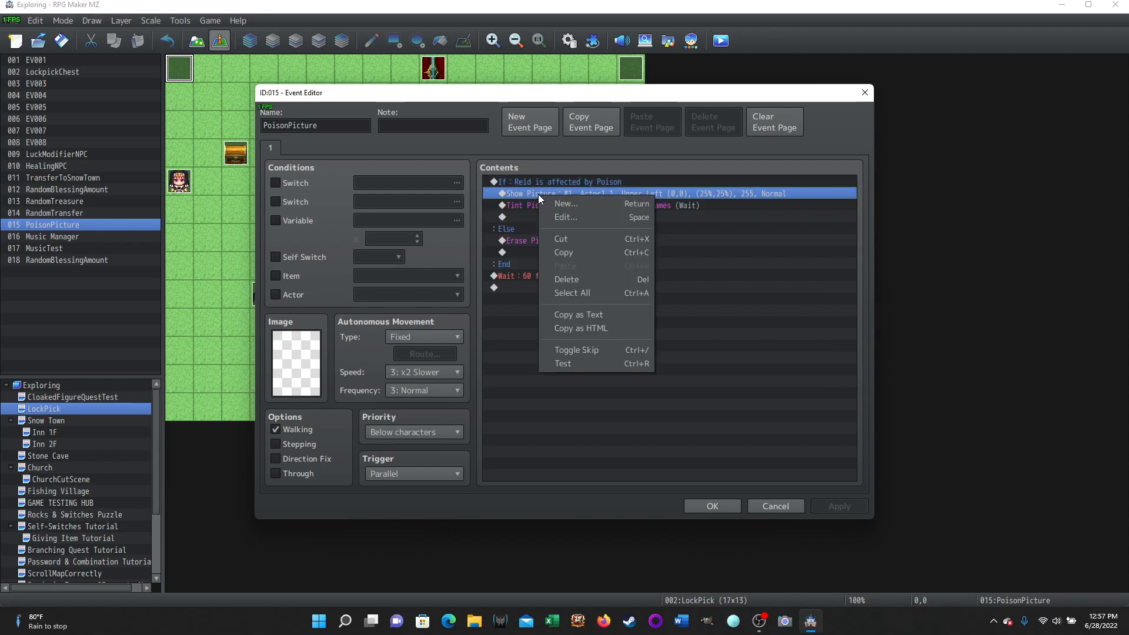
left_click(562, 217)
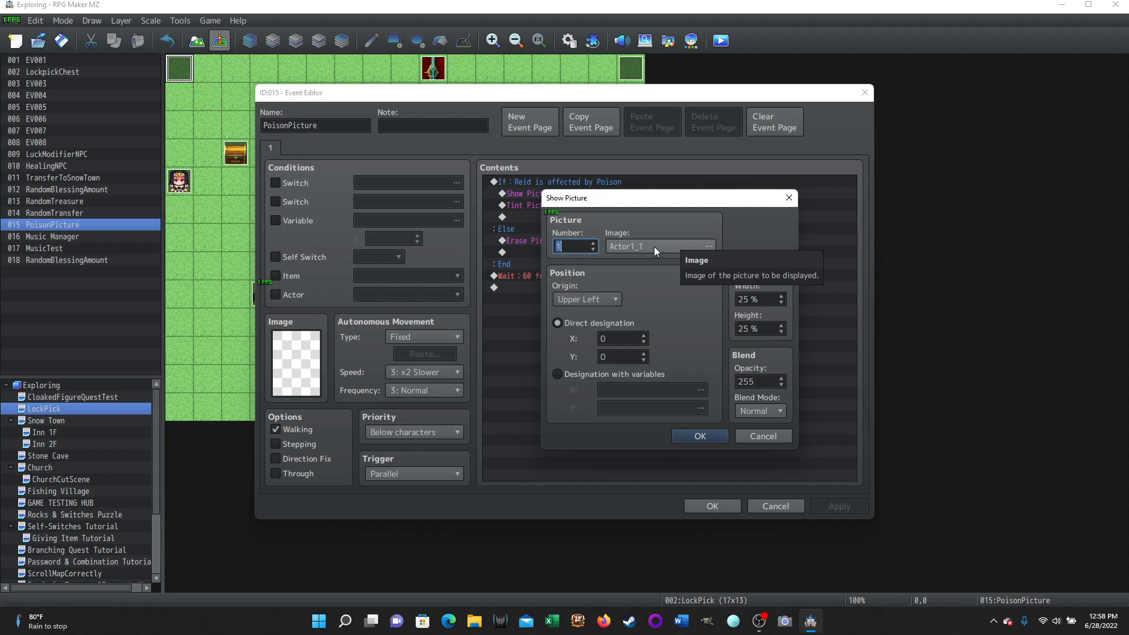
left_click(708, 246)
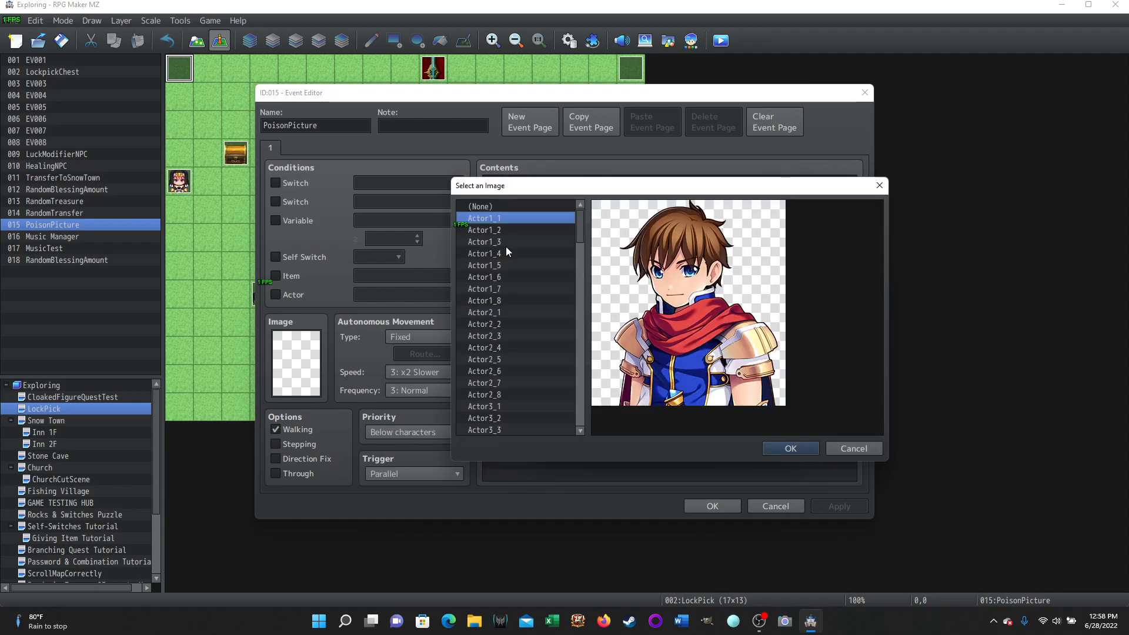
key("Down")
key("Down")
key("Down")
left_click(490, 264)
left_click(491, 277)
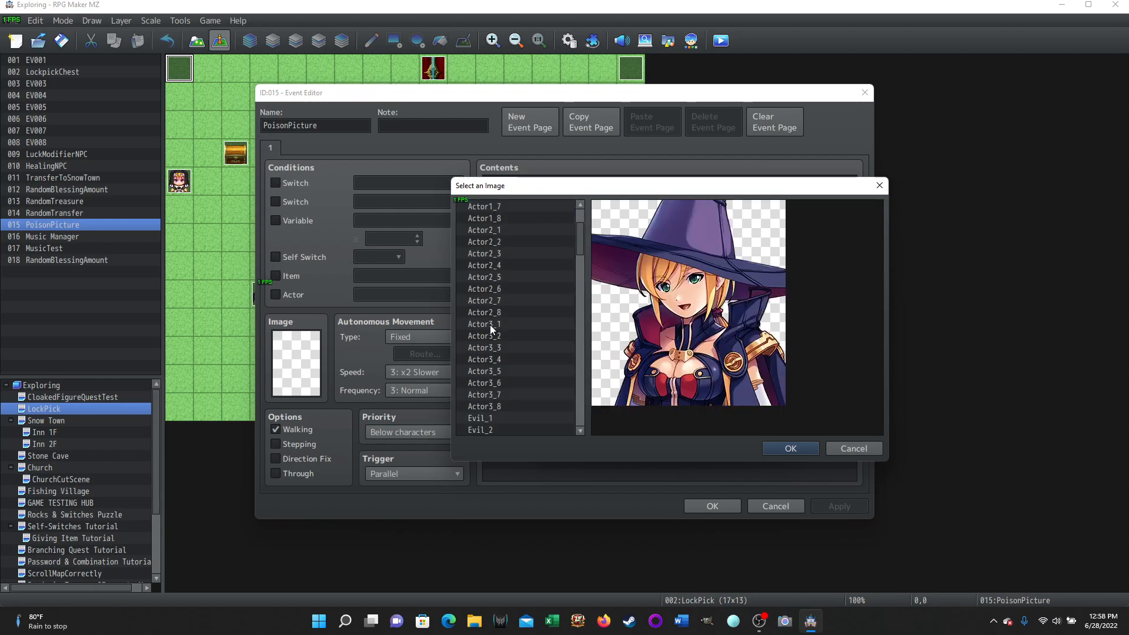
left_click(478, 219)
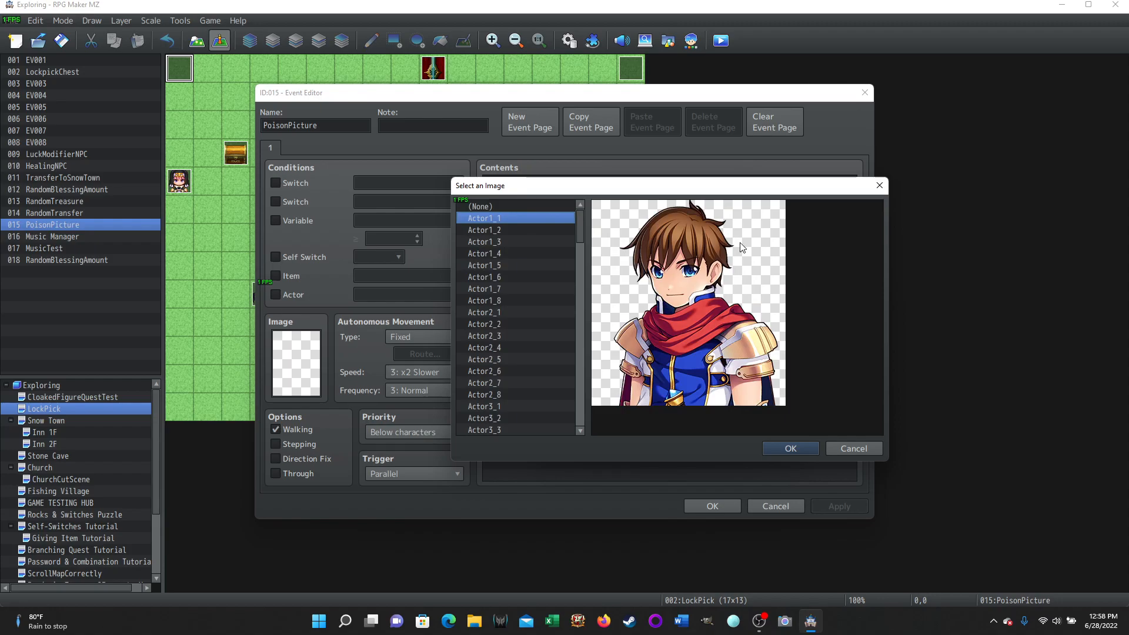
left_click(857, 449)
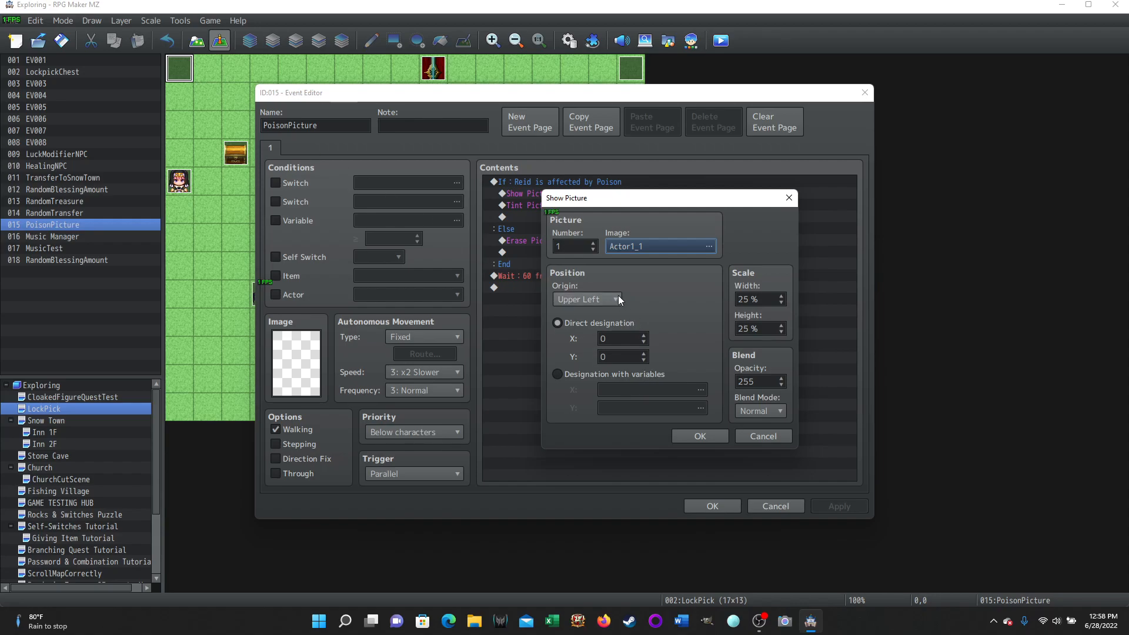
Step: Review the Show Picture command's origin and blend mode options, closing it without changes
left_click(588, 300)
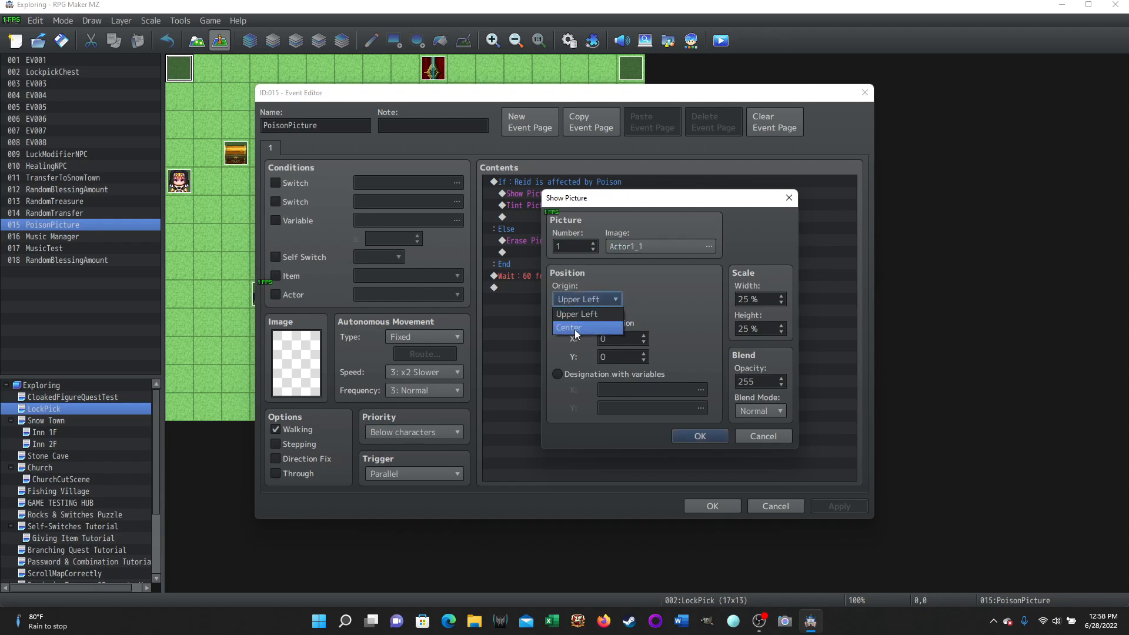
left_click(636, 290)
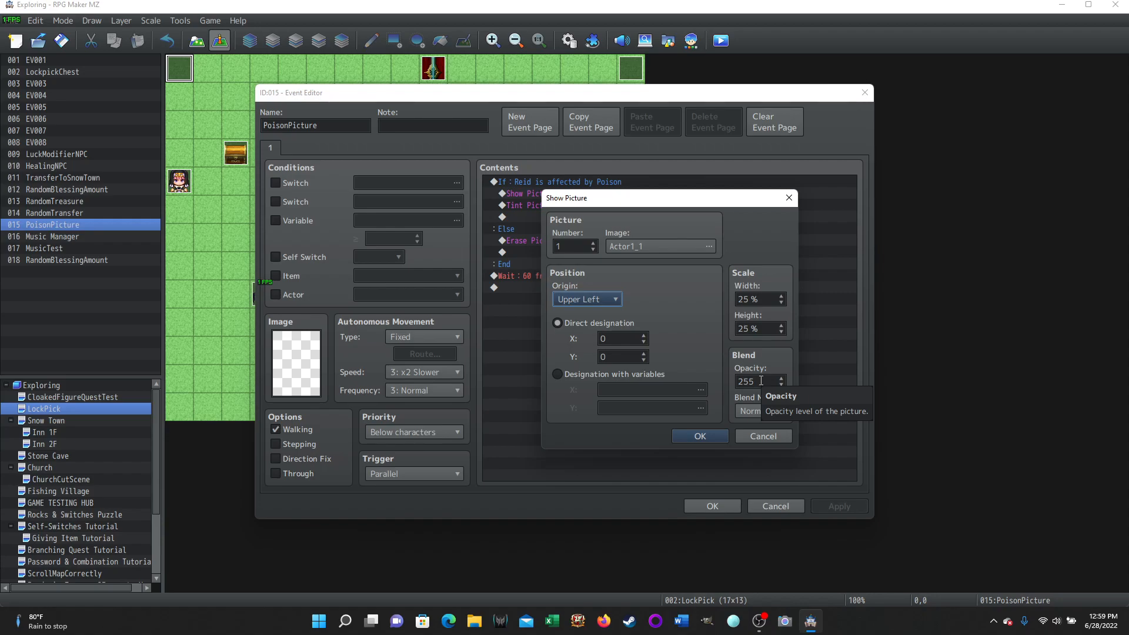
left_click(778, 414)
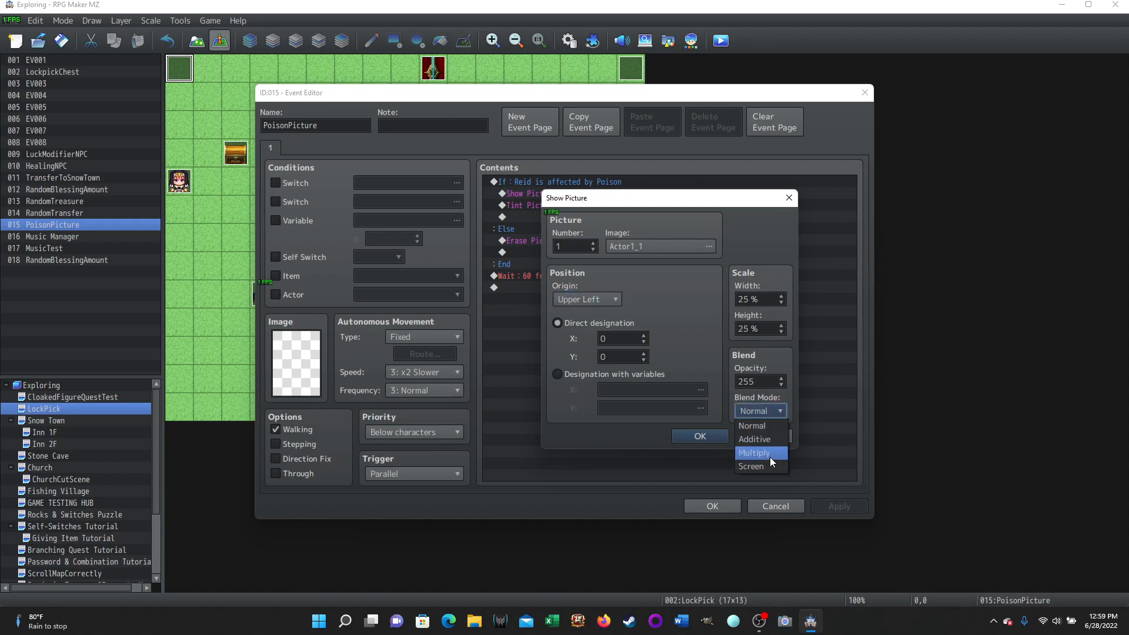
left_click(771, 239)
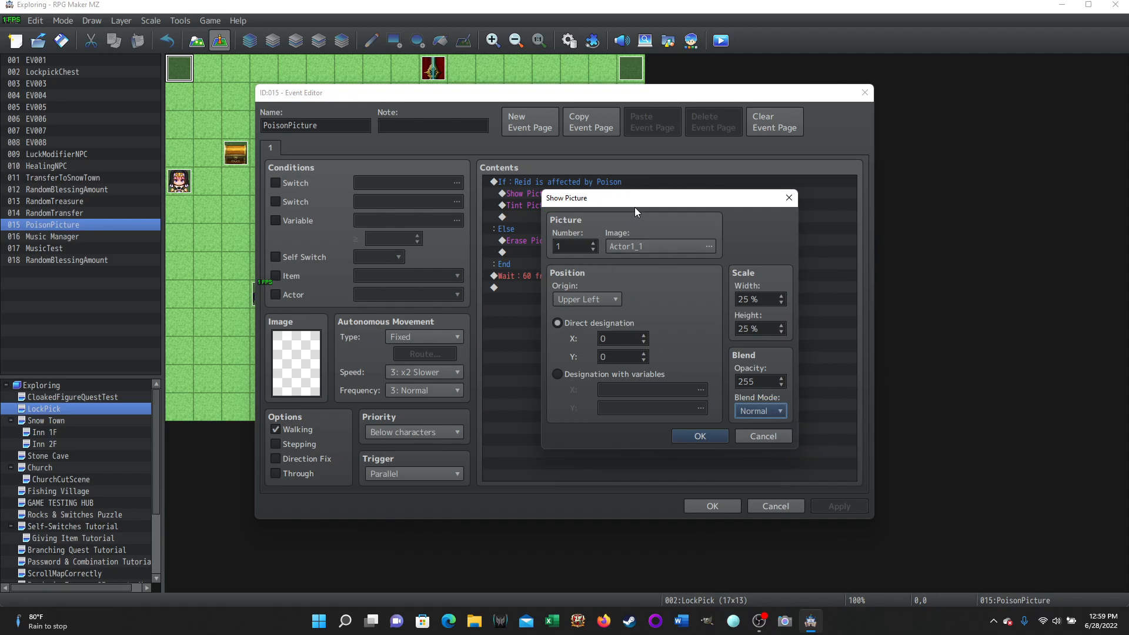
left_click(761, 437)
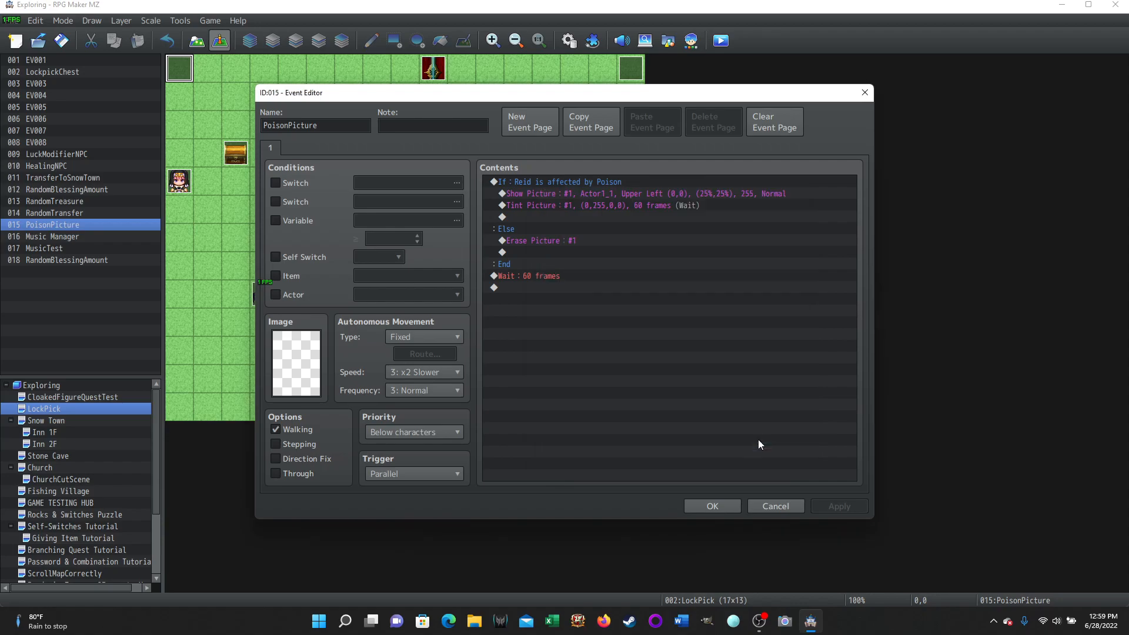
Step: Look up the Show, Tint and Erase Picture commands in the event command list without adding any
key("Insert")
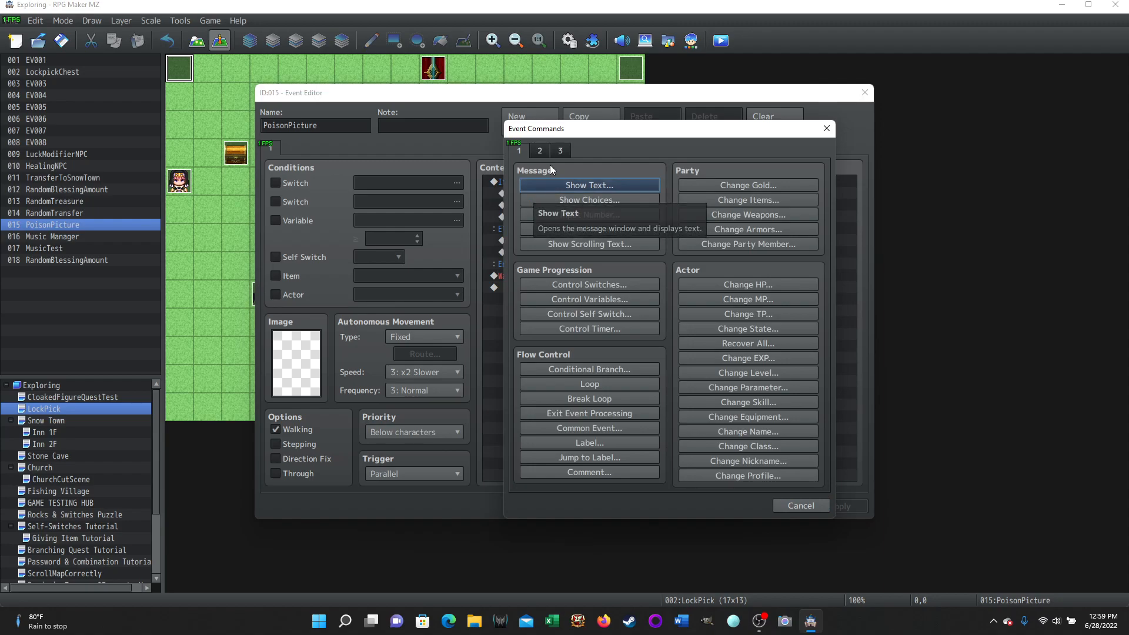
left_click(541, 152)
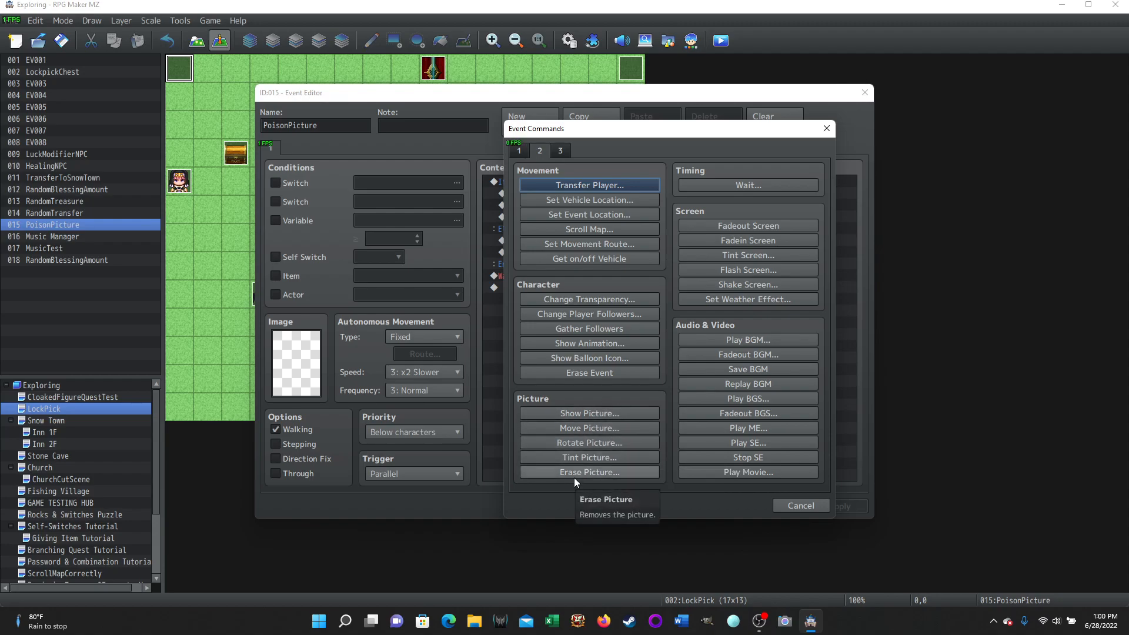
left_click(788, 507)
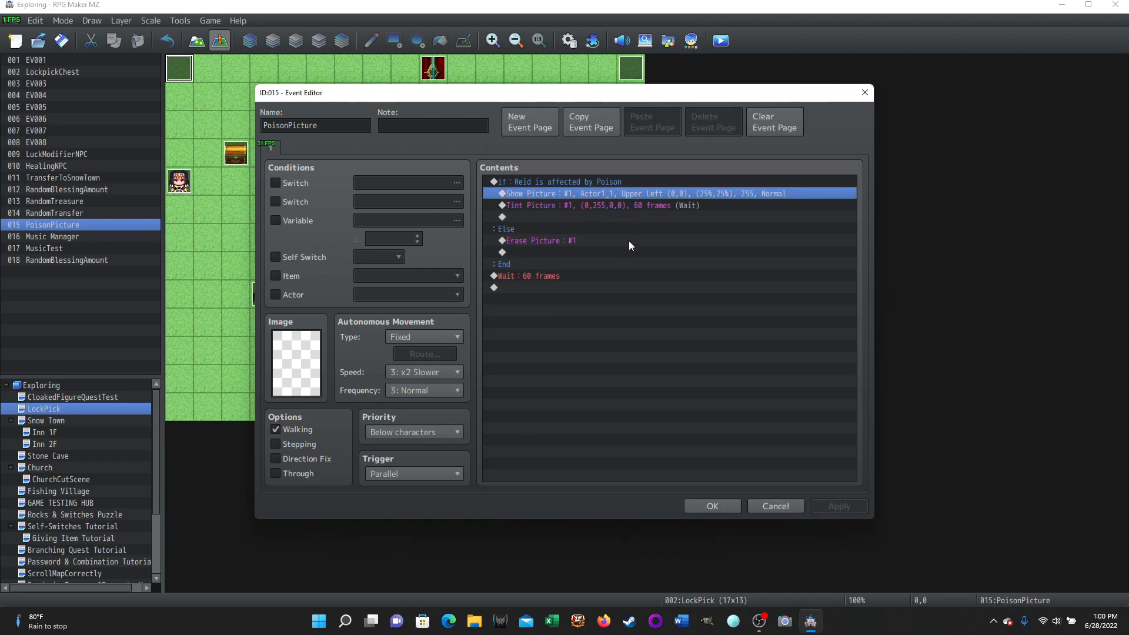
Step: Review the Tint Picture command's color tone and duration settings, then close the PoisonPicture event without changes
left_click(535, 209)
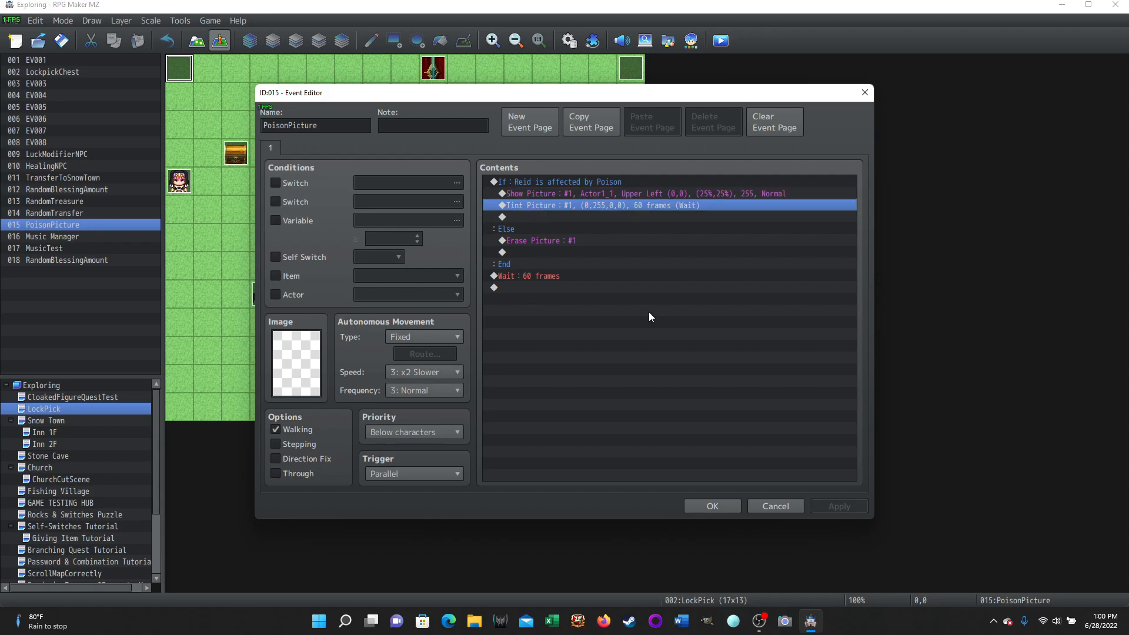
right_click(540, 205)
left_click(570, 227)
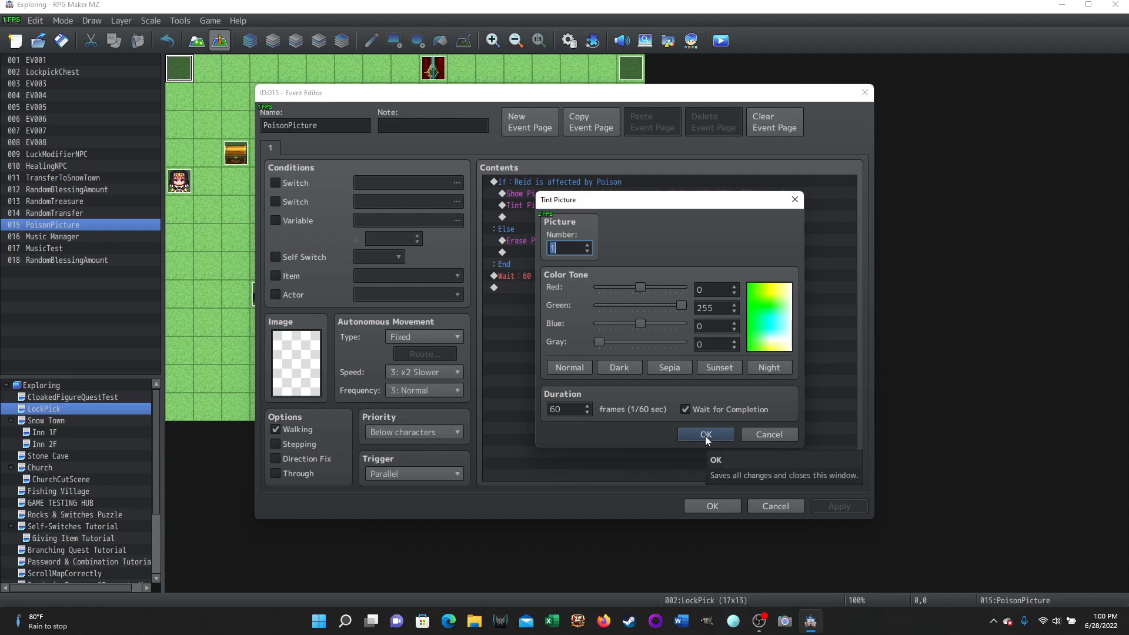
left_click(767, 434)
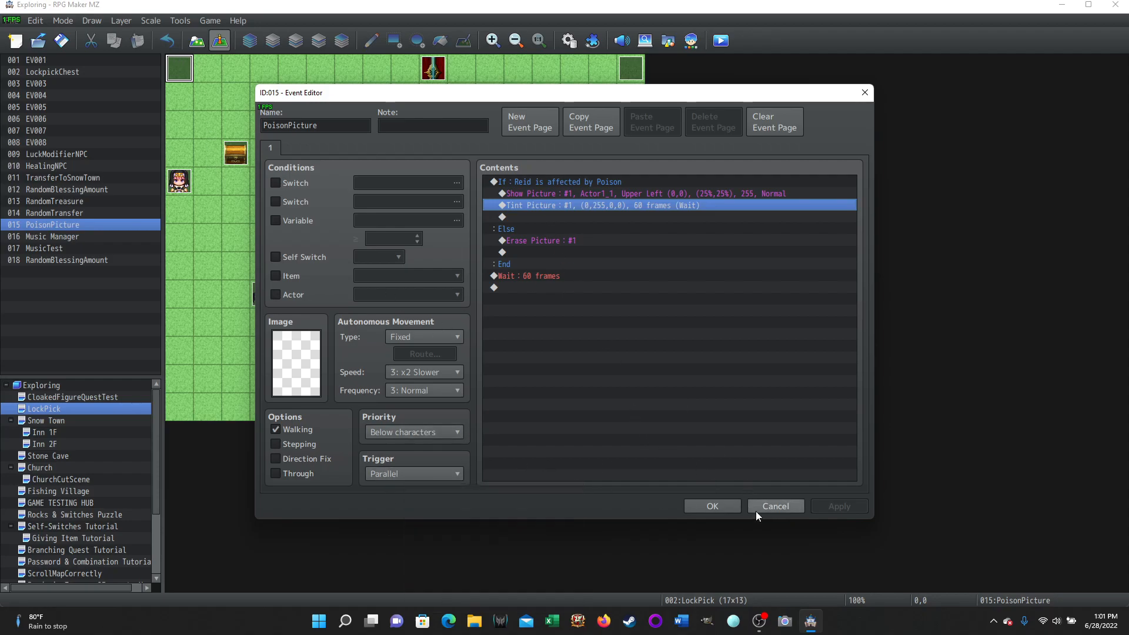
left_click(774, 508)
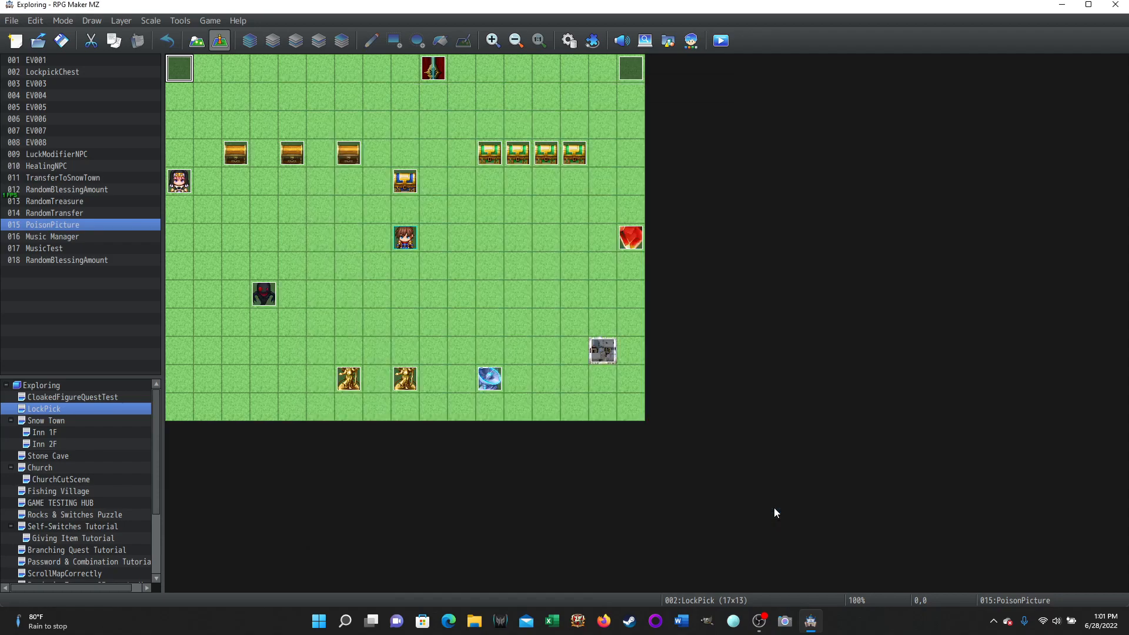
Step: Open the HealingNPC event and examine its poison branch, Else branch, greeting text and healing sound effect
double_click(181, 182)
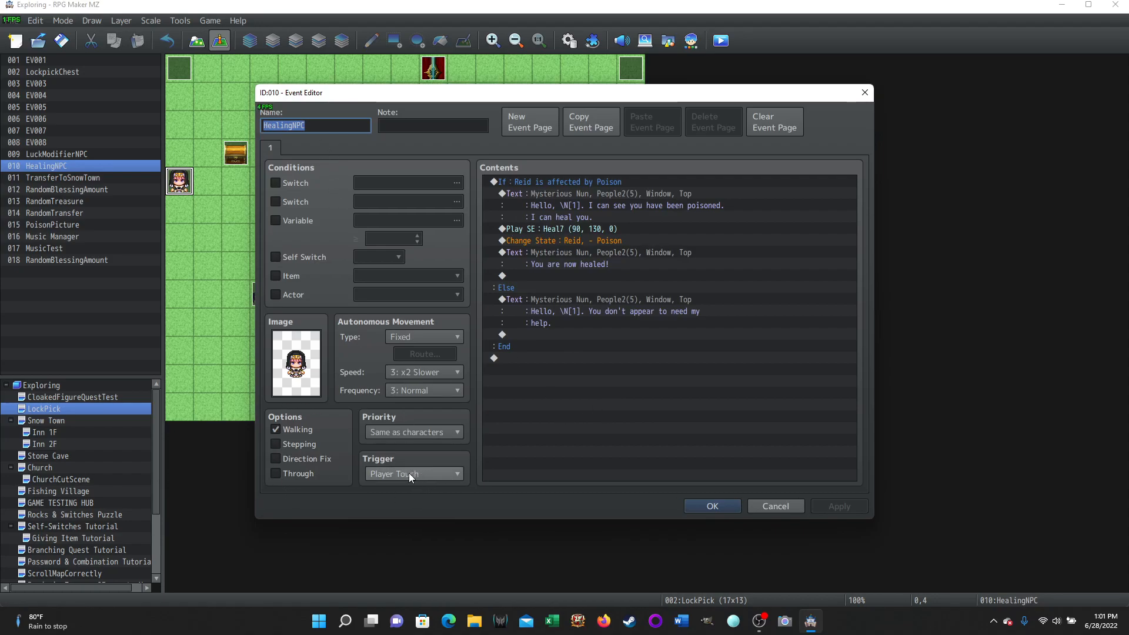
left_click(537, 185)
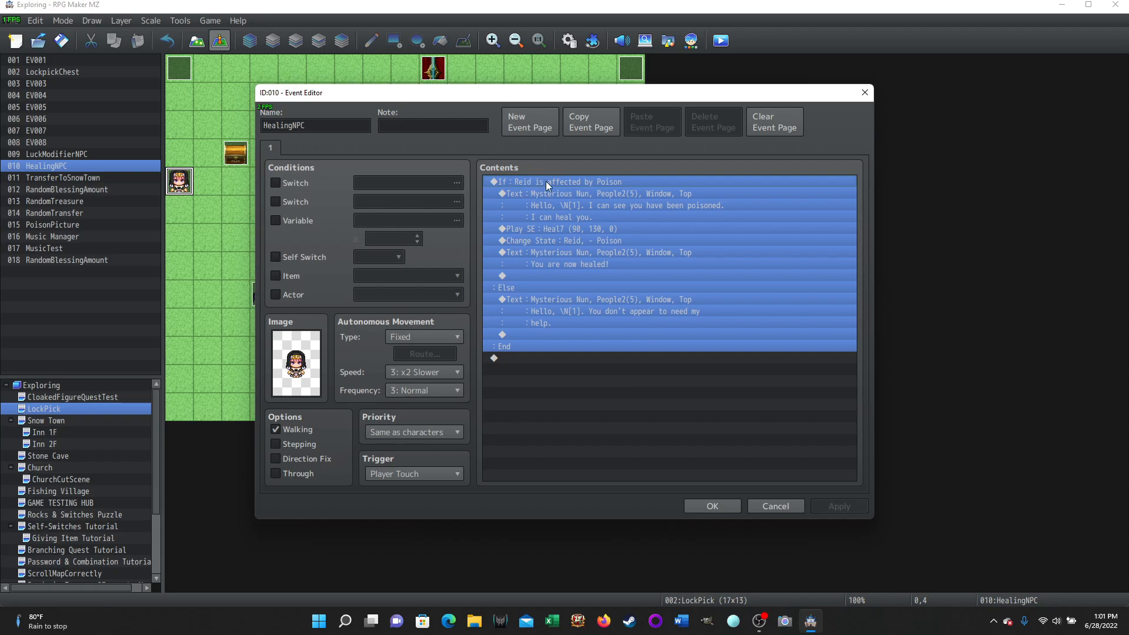
left_click(513, 288)
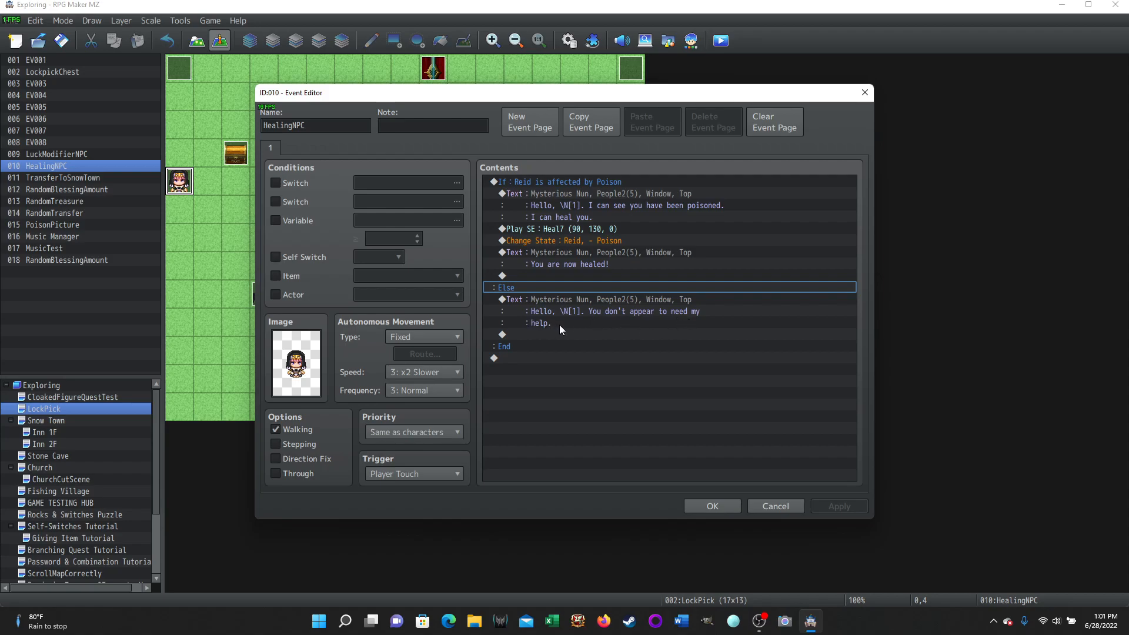
left_click(555, 192)
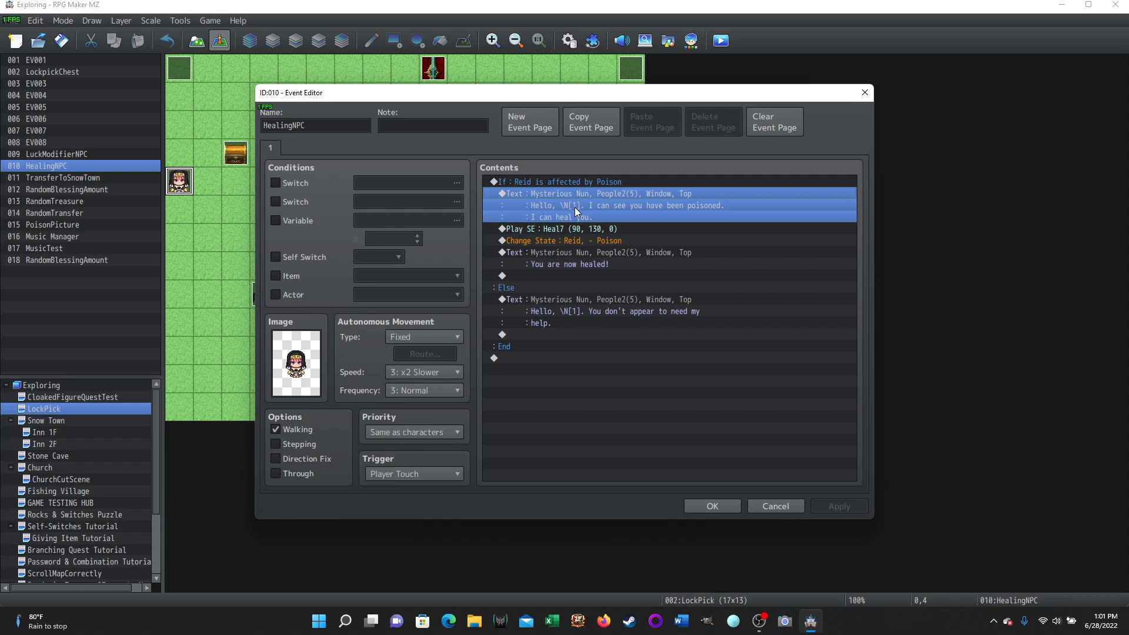
left_click(545, 229)
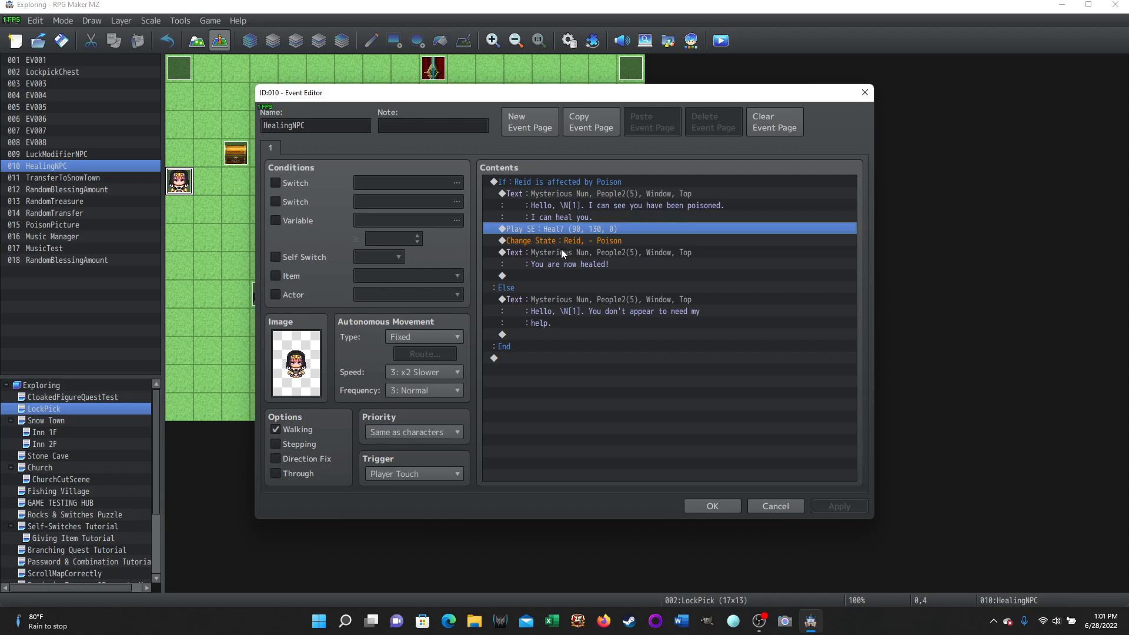
Step: Review HealingNPC's Change State settings and the closing healed message, leaving the event unchanged
left_click(550, 241)
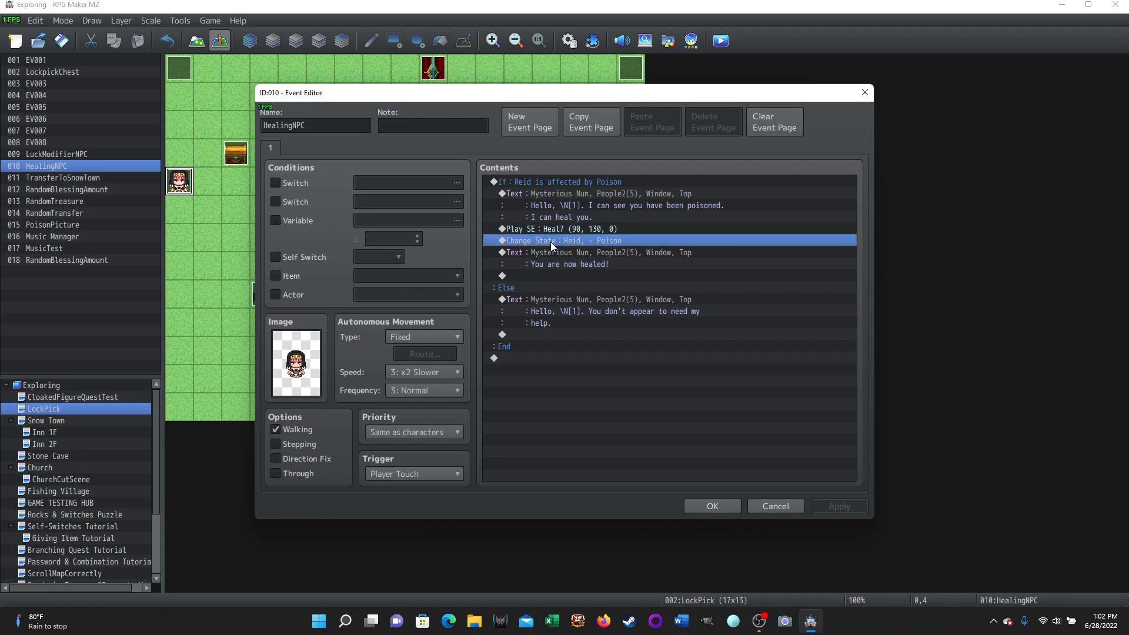
right_click(550, 242)
left_click(579, 266)
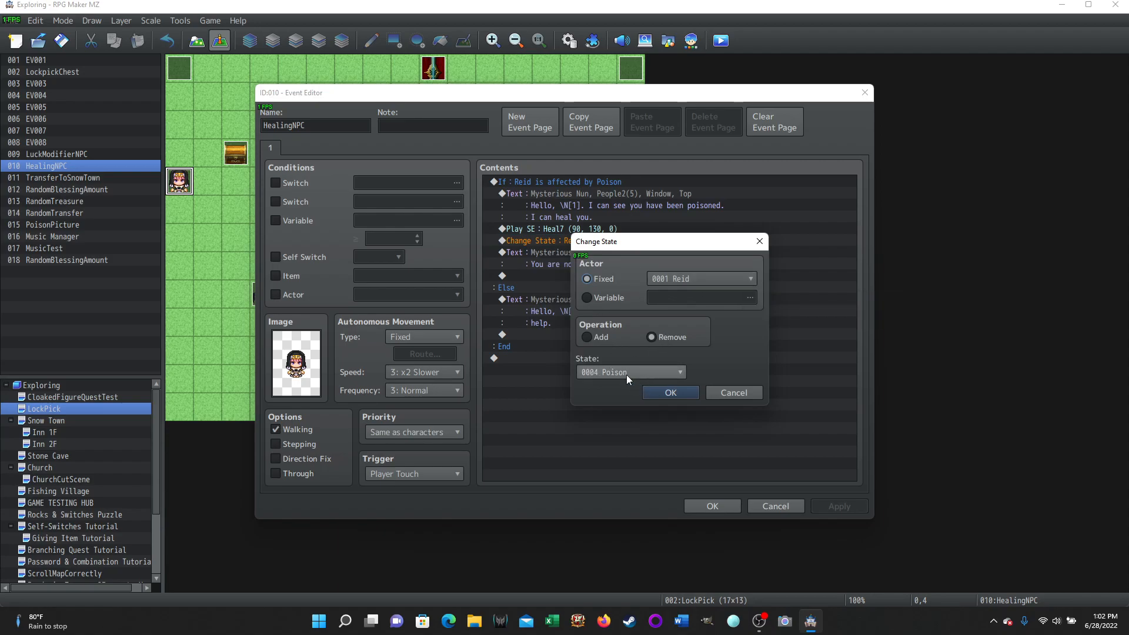
left_click(734, 392)
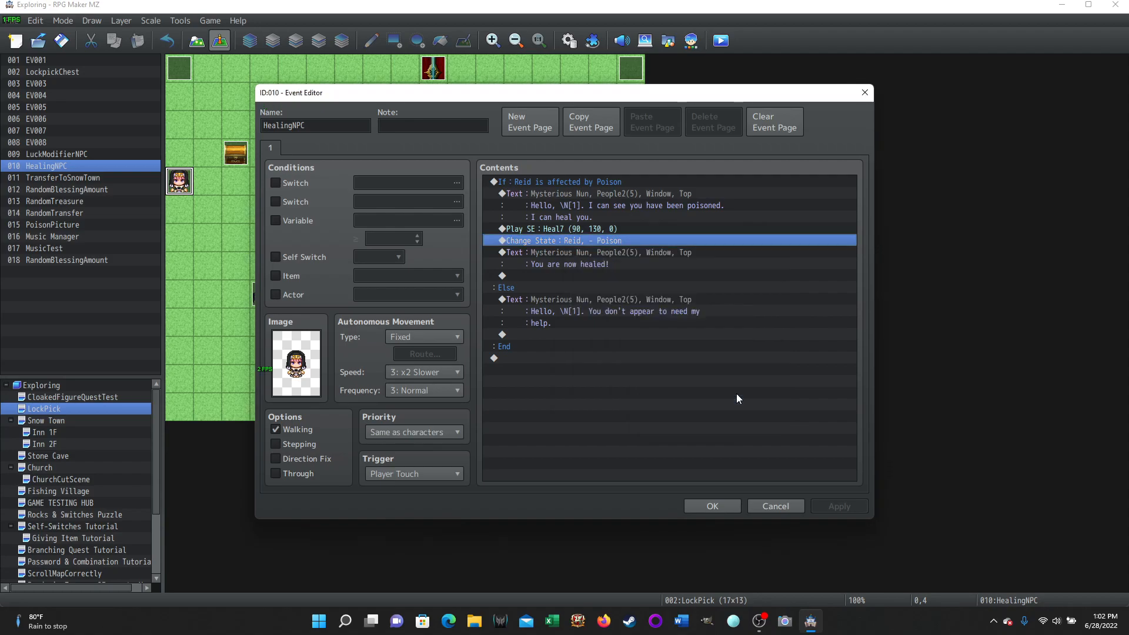
left_click(563, 254)
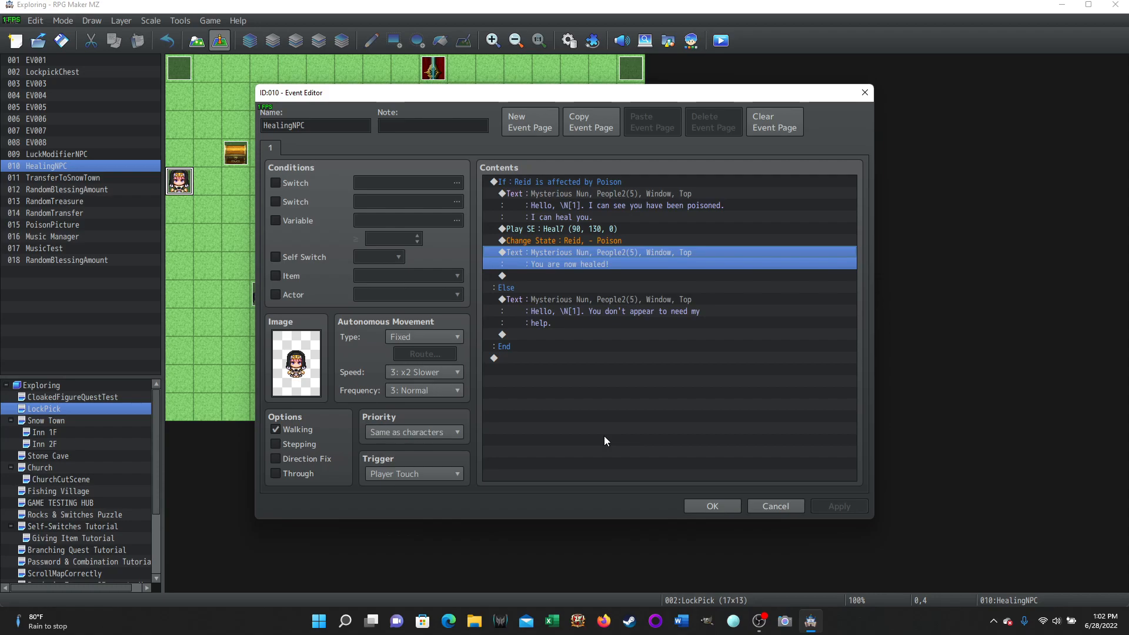
left_click(762, 508)
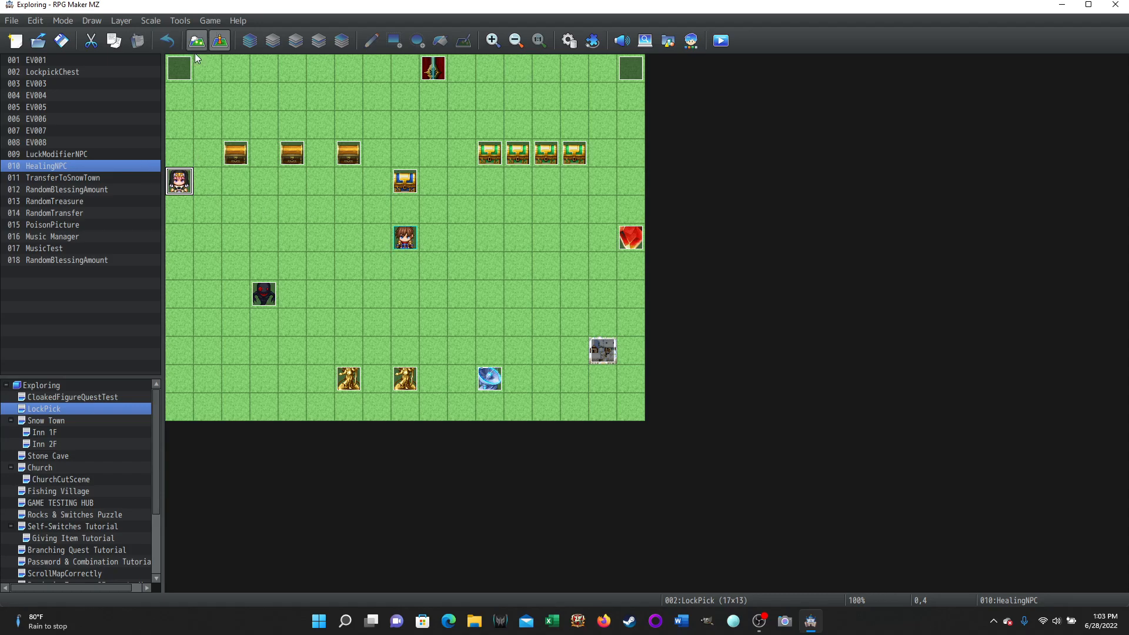
Step: Reopen the PoisonPicture event in the upper-left corner of the LockPick map
double_click(179, 69)
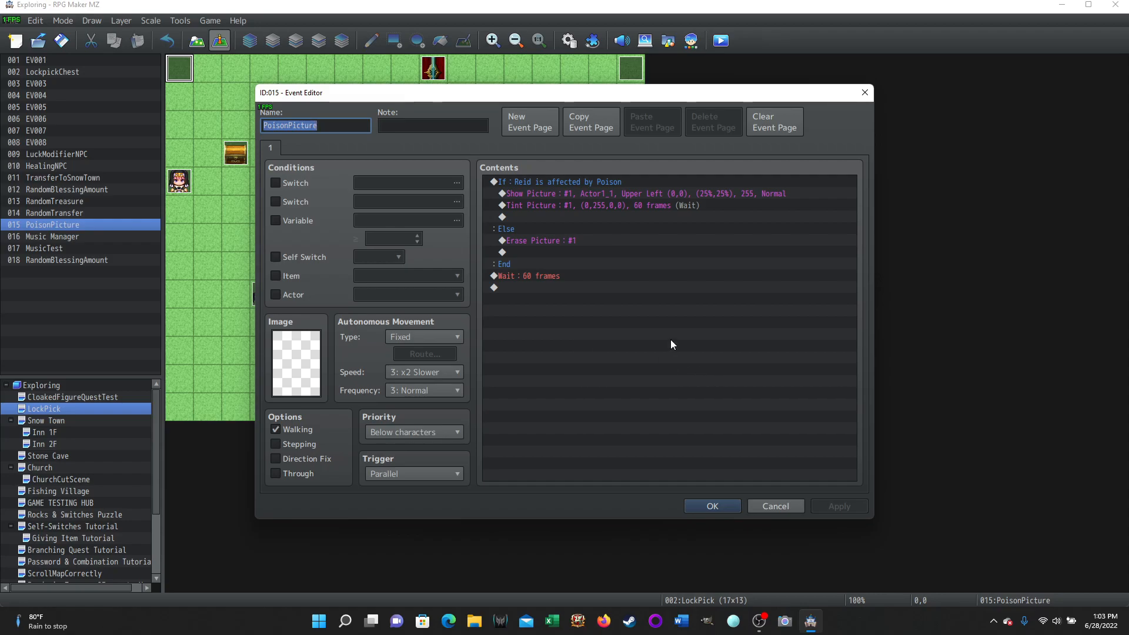
Step: Close the PoisonPicture event, then reopen HealingNPC to review its poison and Else branches, leaving both events unchanged
left_click(774, 505)
left_click(180, 179)
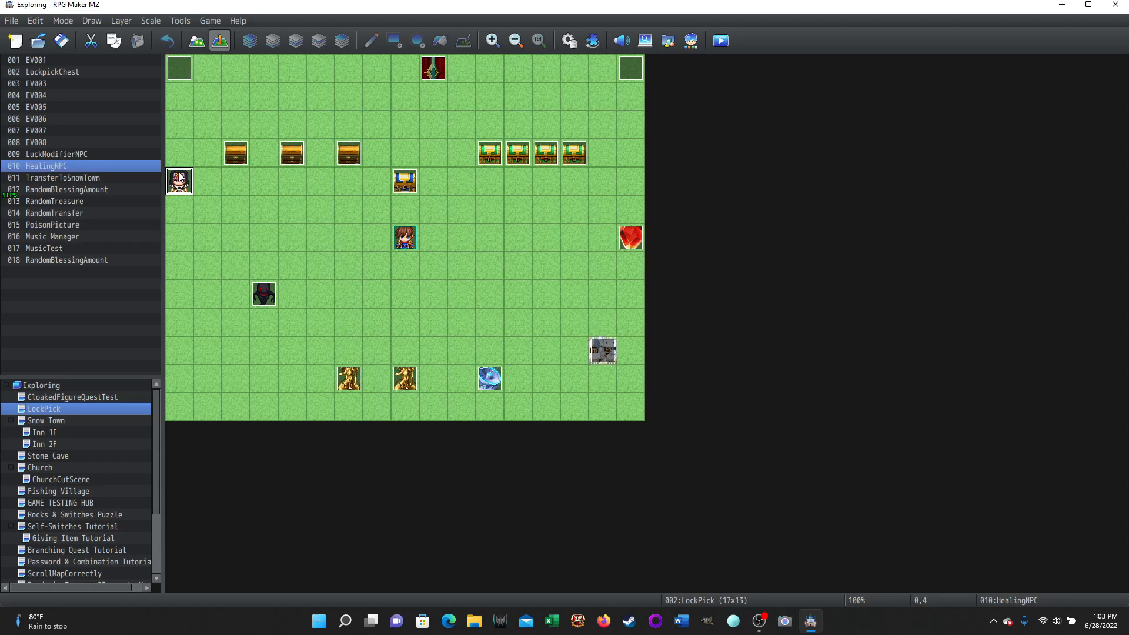
double_click(180, 178)
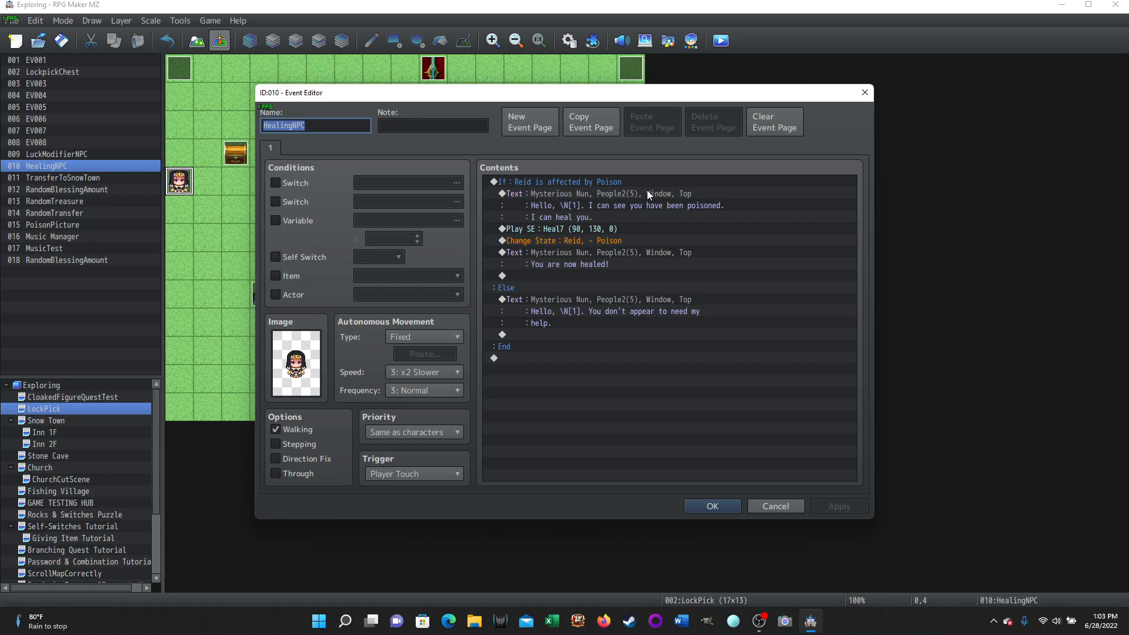
left_click(767, 509)
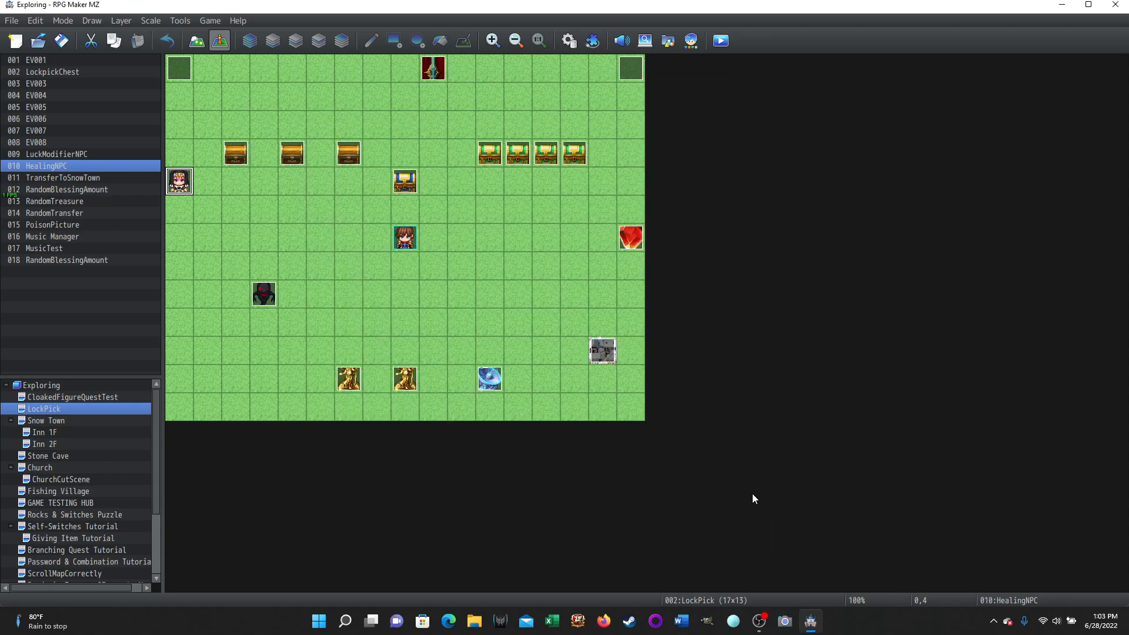
Step: Open the EV003 chest event, examine the poison trap commands in its 25 to 49 roll branch, and close it without changes
double_click(347, 152)
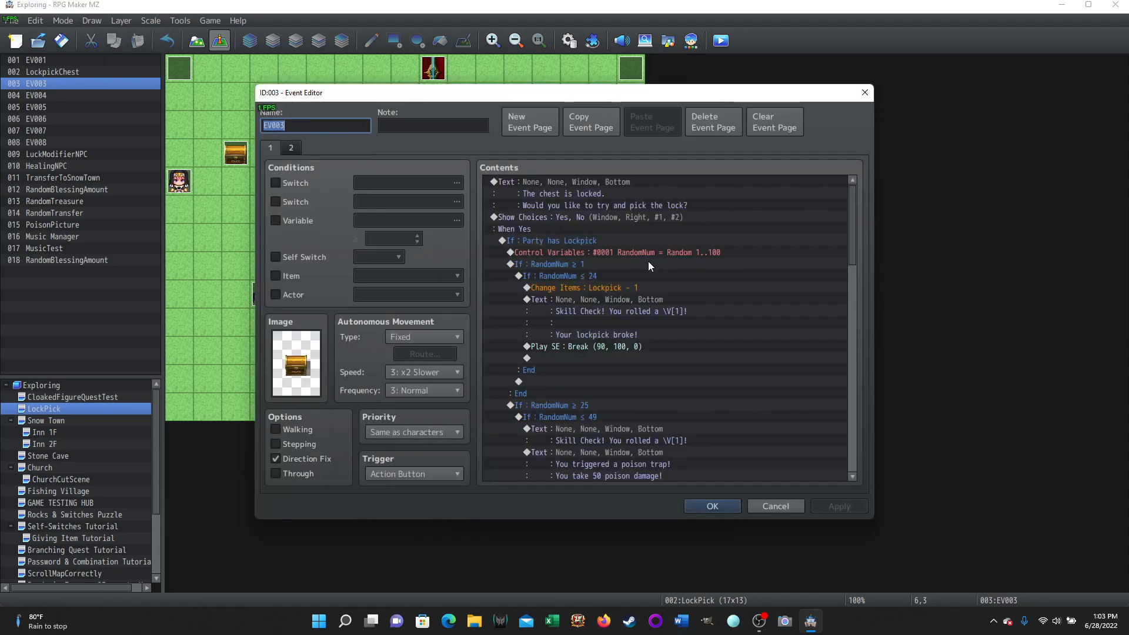
scroll(648, 261, "down", 5)
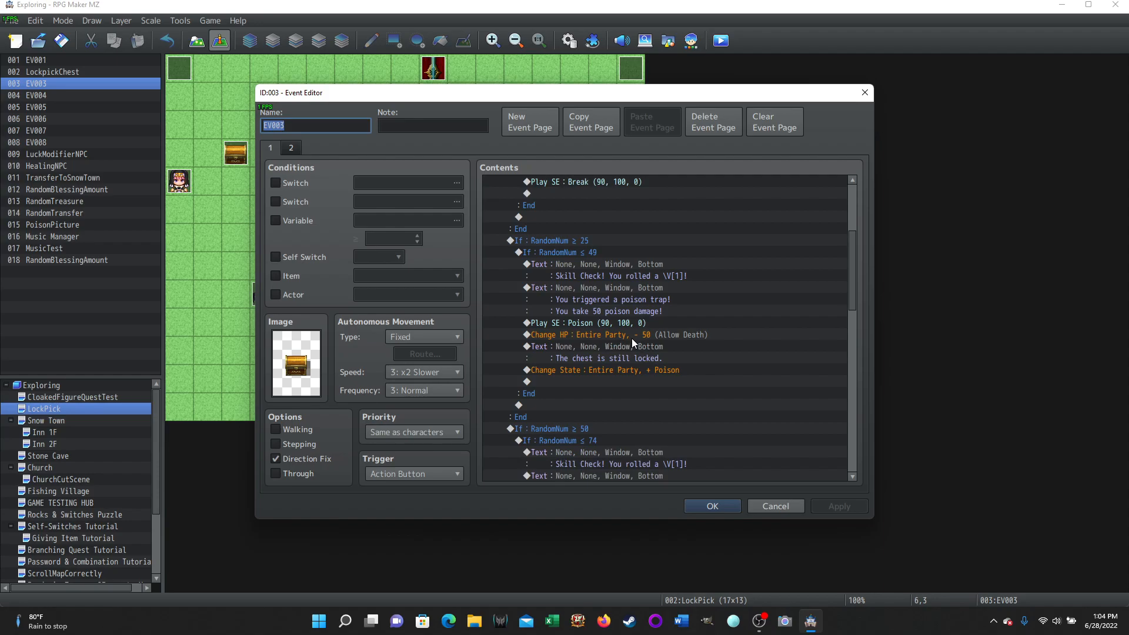
left_click(765, 509)
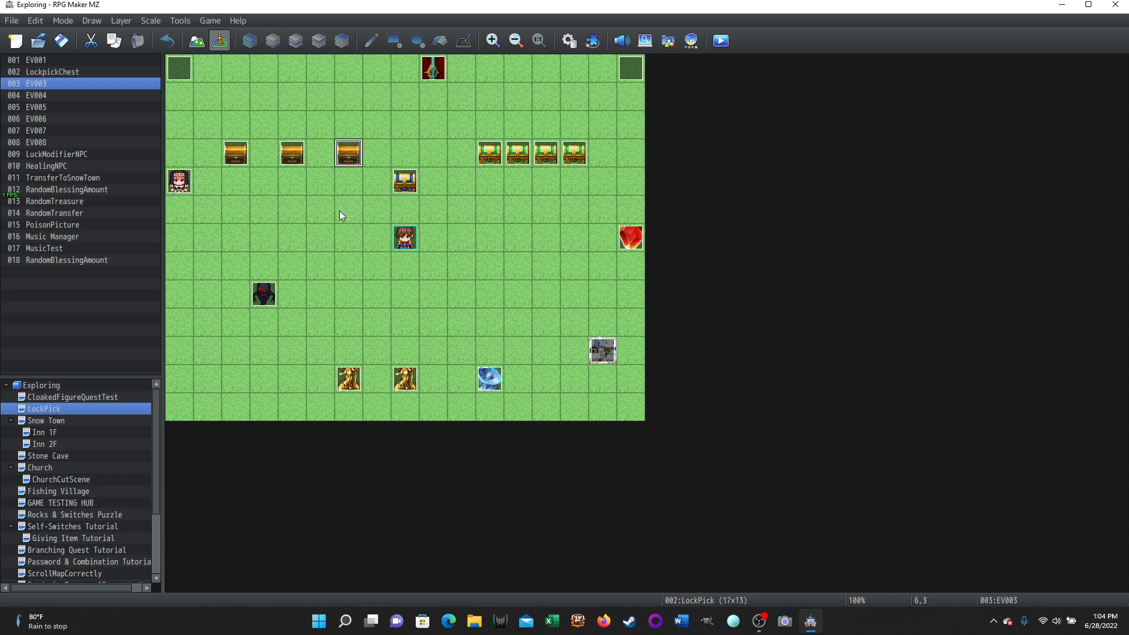
Step: Review the PoisonPicture event's poison condition, picture commands and Parallel trigger once more, and close its editor
double_click(177, 68)
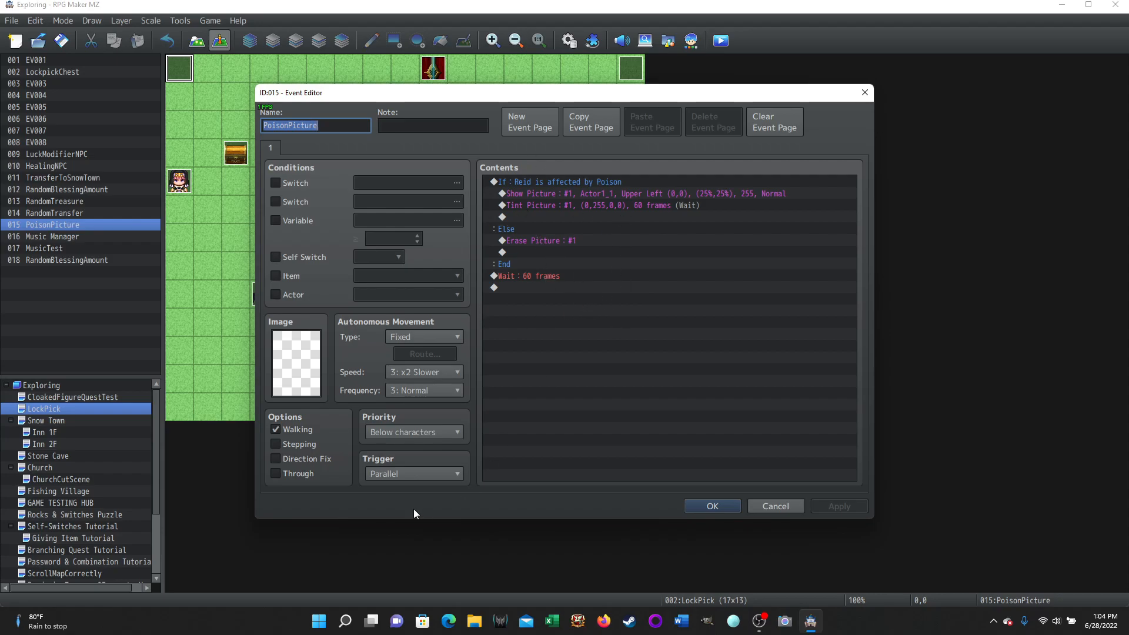
left_click(738, 507)
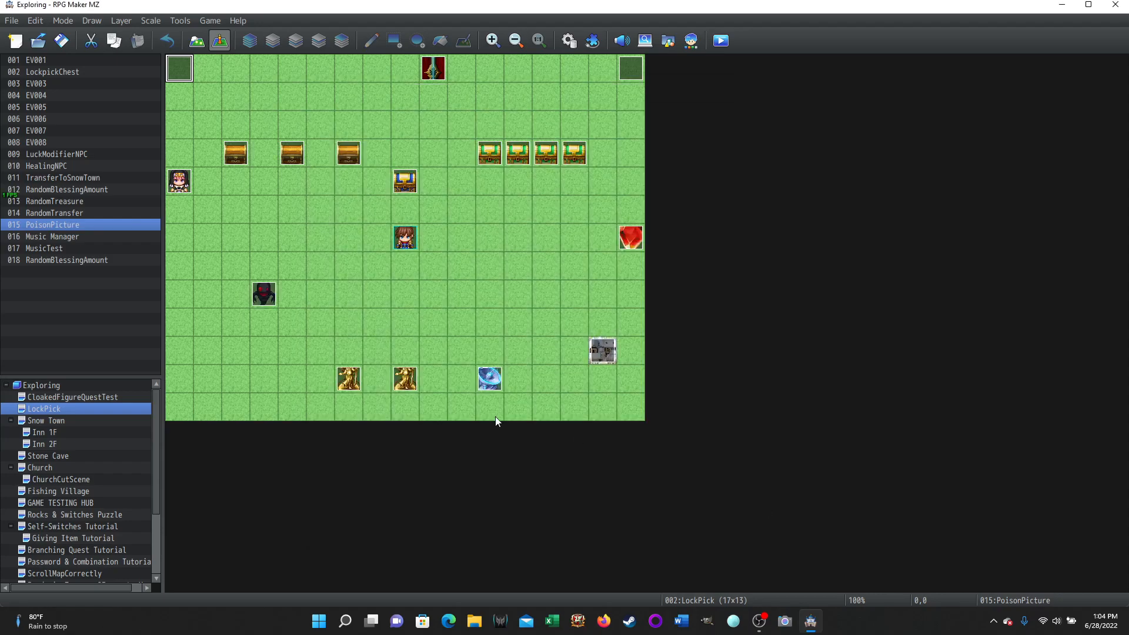